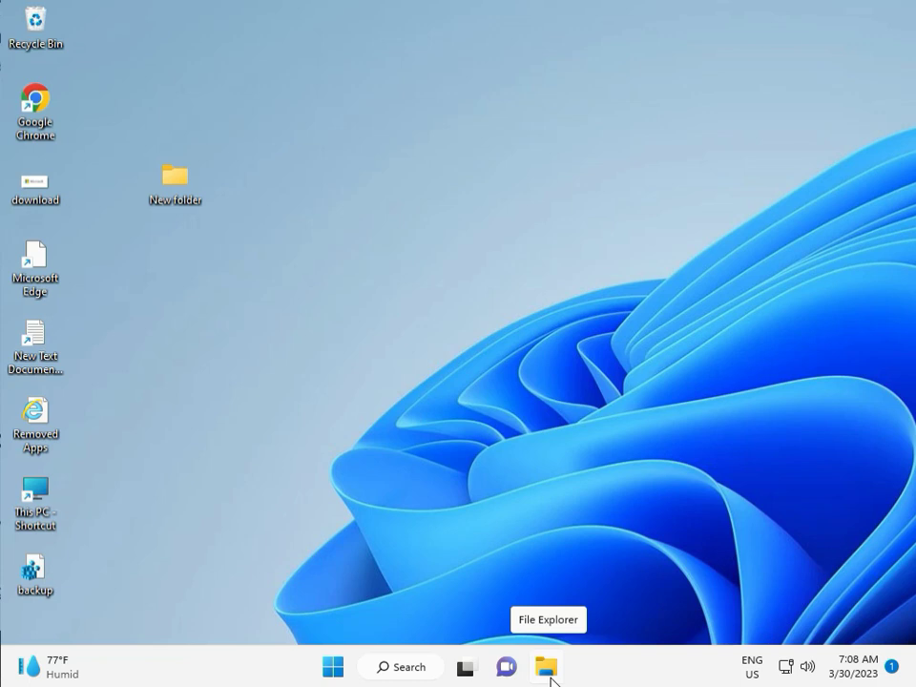
- Open the Other troubleshooters page under the System Troubleshoot settings in Windows Settings
click(332, 666)
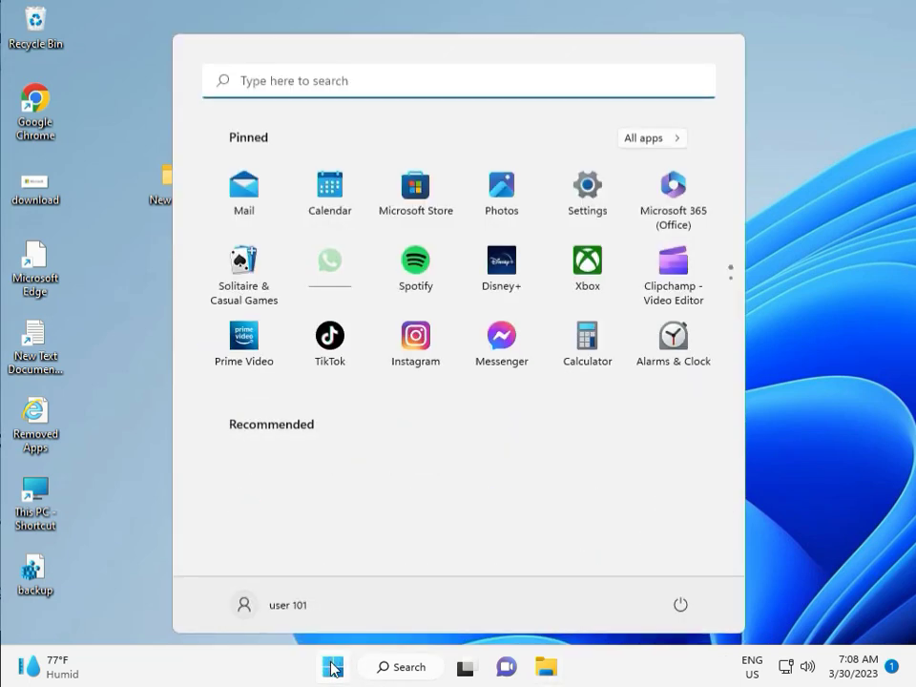
click(598, 193)
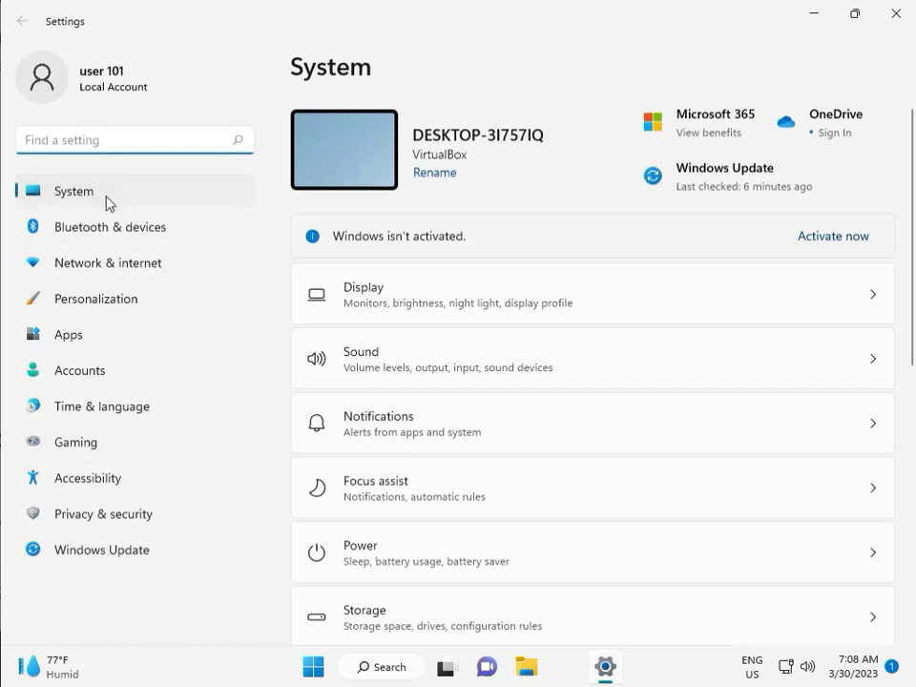
scroll(454, 487, down, 3)
scroll(458, 501, down, 1)
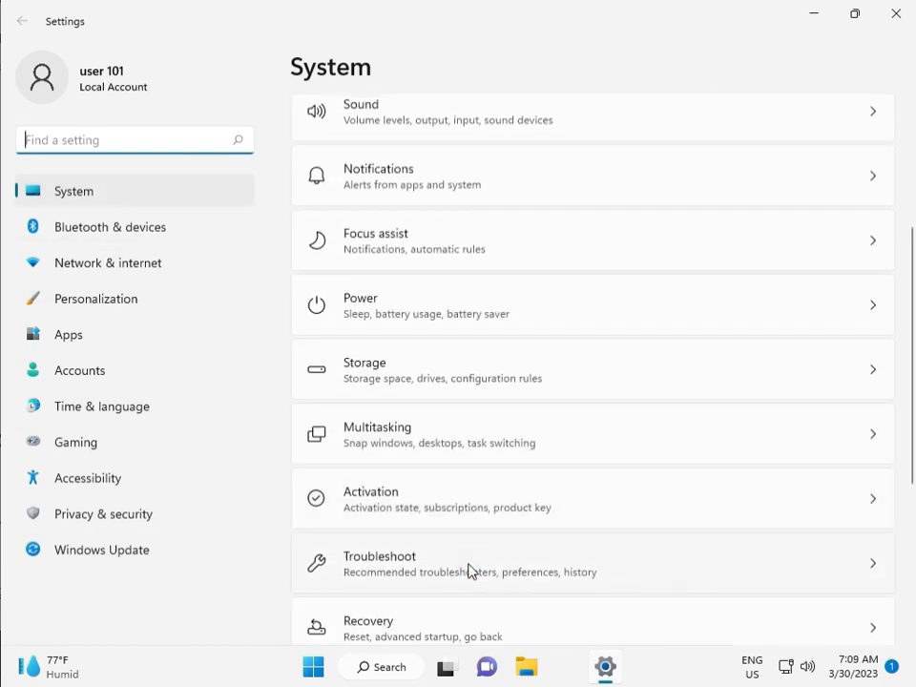
click(467, 571)
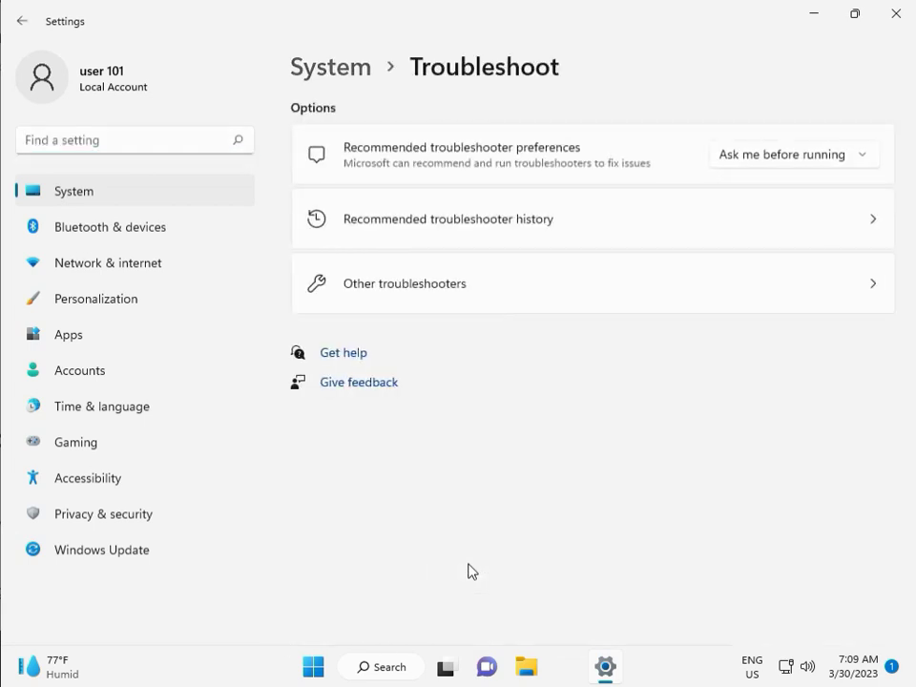
click(397, 291)
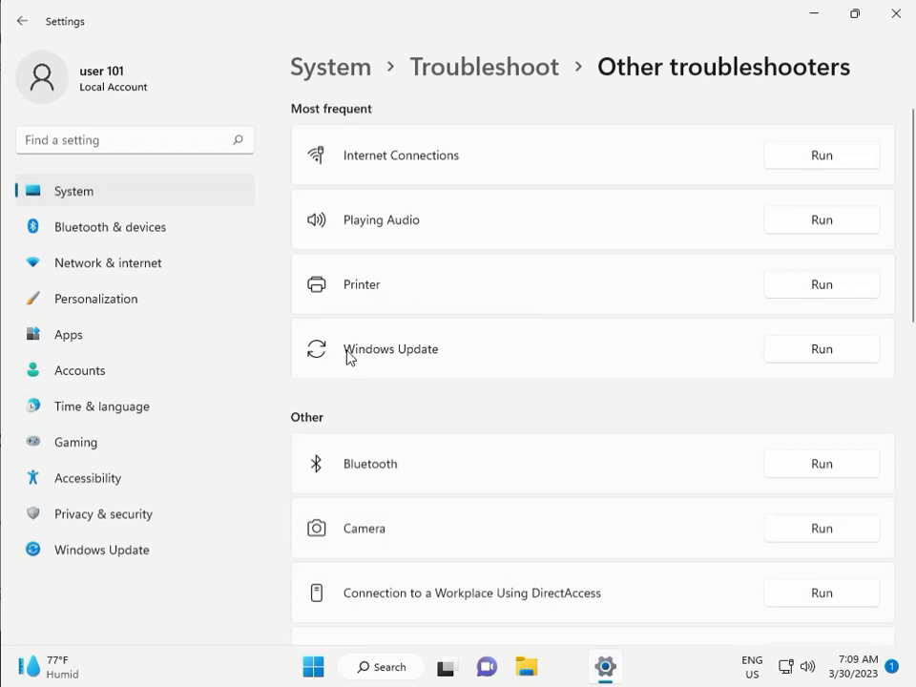
- Run the Windows Update troubleshooter, then close its report and the Settings window
click(817, 351)
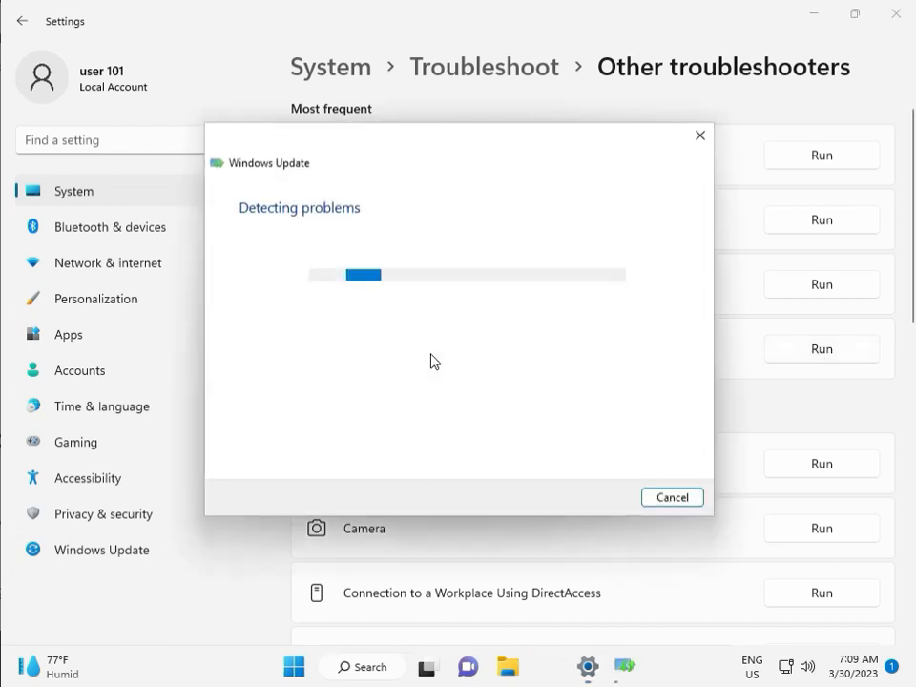
drag(433, 150, 311, 108)
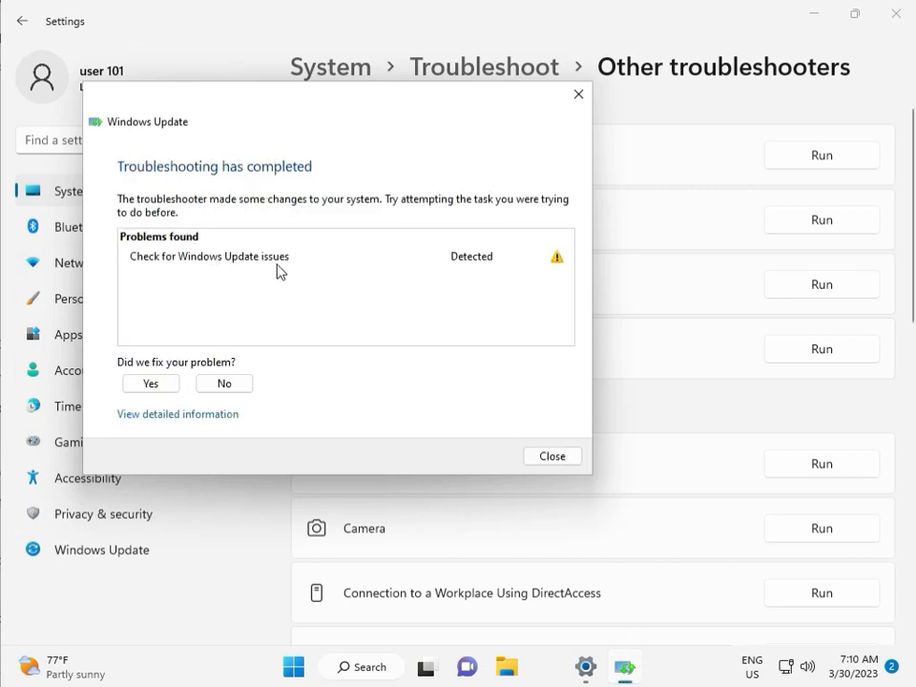
click(553, 457)
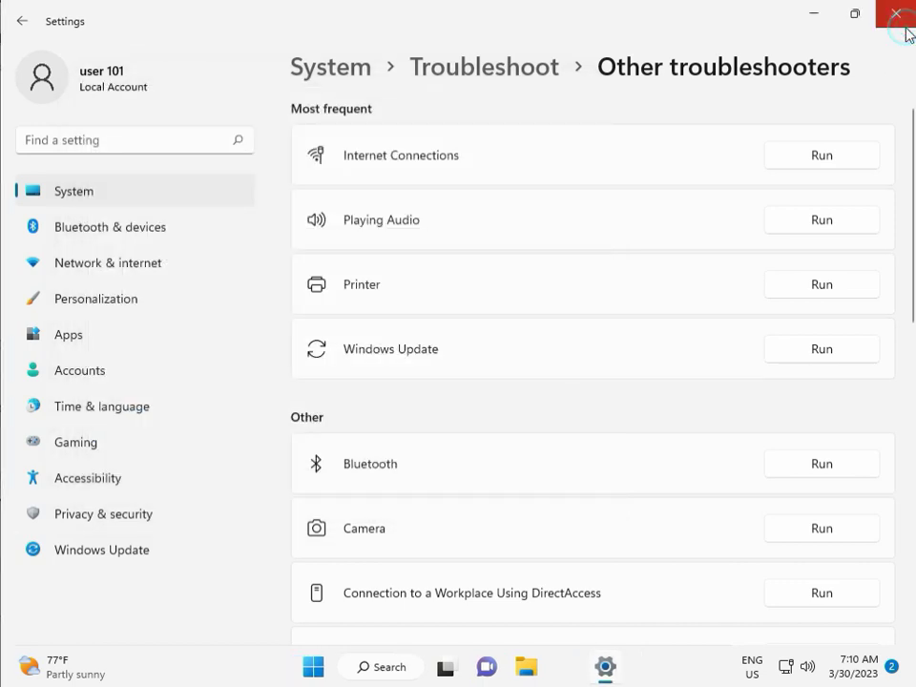
click(898, 14)
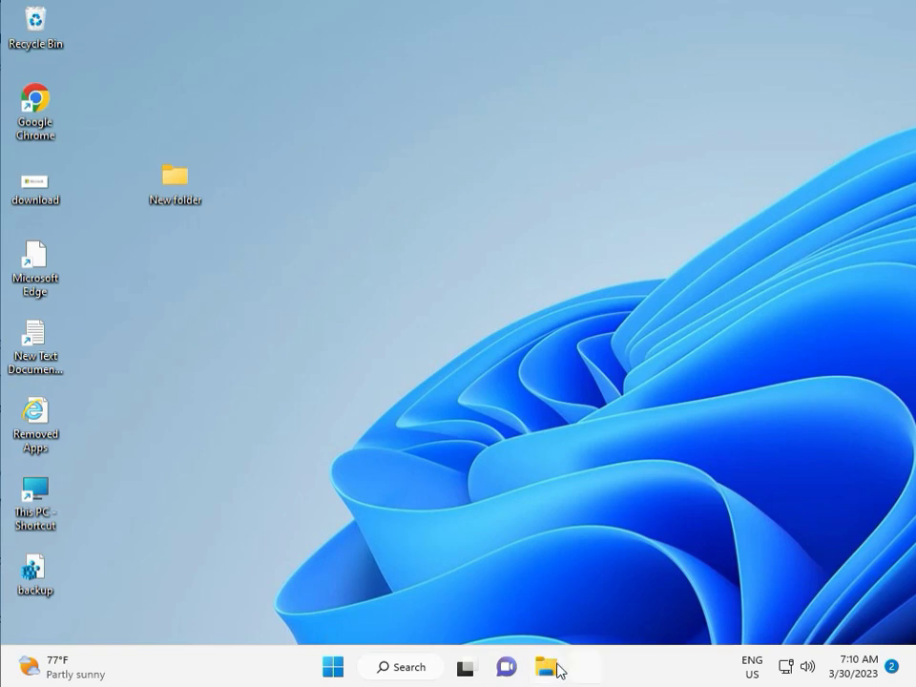
- Switch to File Explorer and open the Windows folder on Local Disk (C:)
click(548, 668)
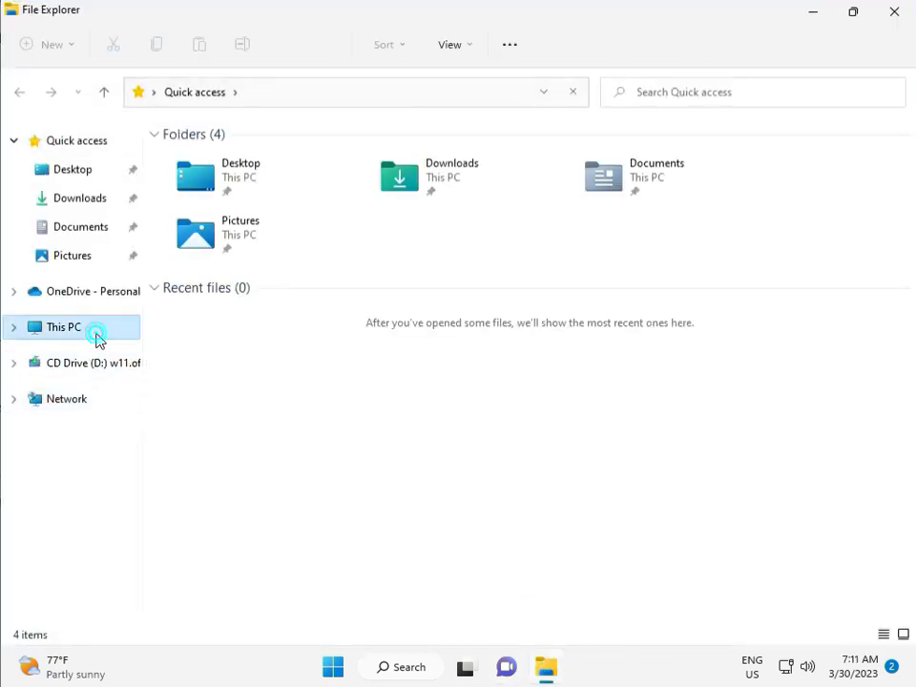
click(97, 337)
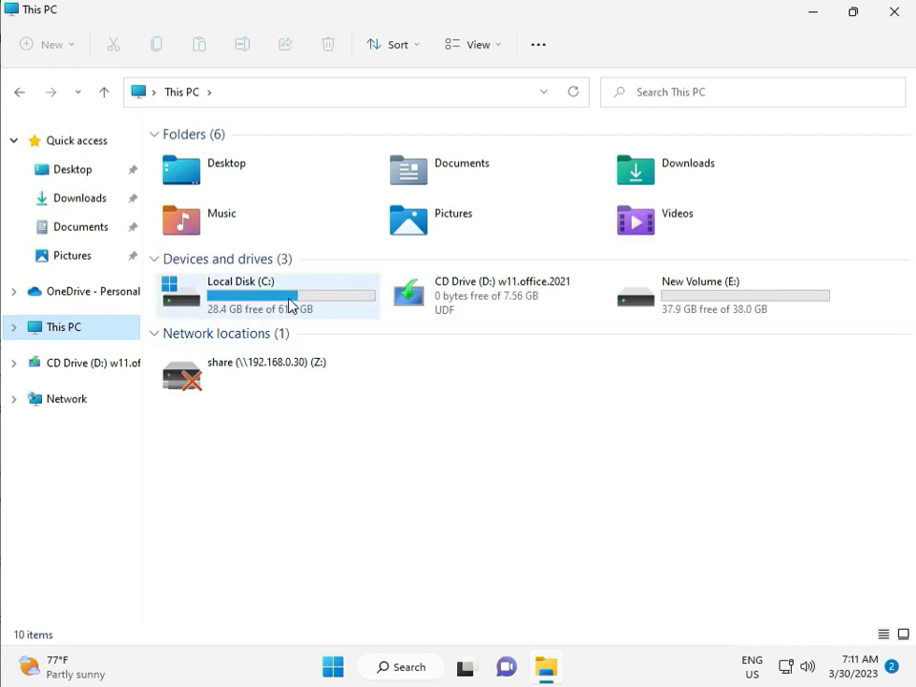
double_click(287, 299)
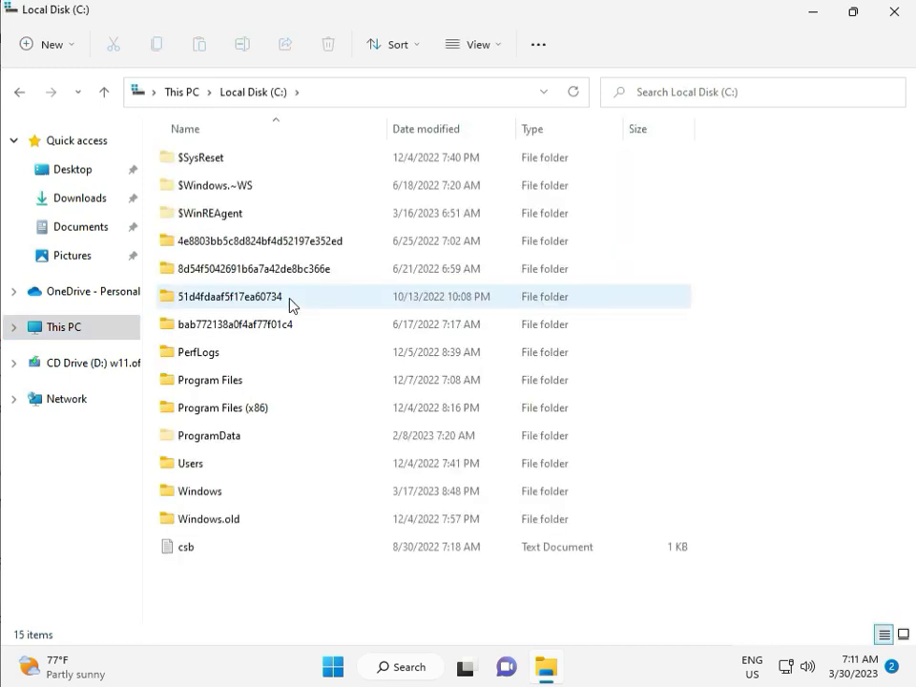
click(237, 493)
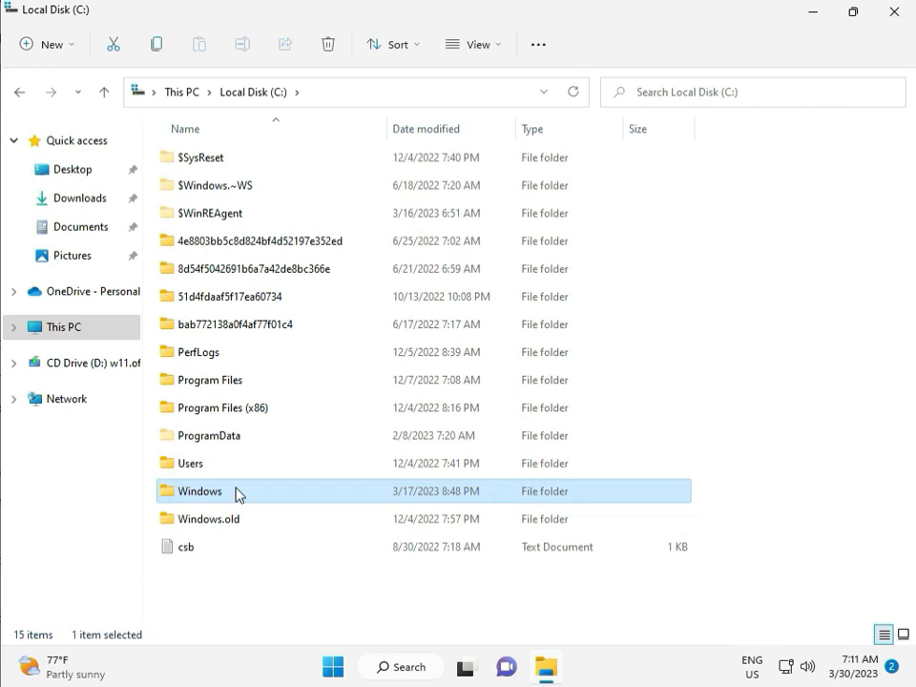
double_click(235, 492)
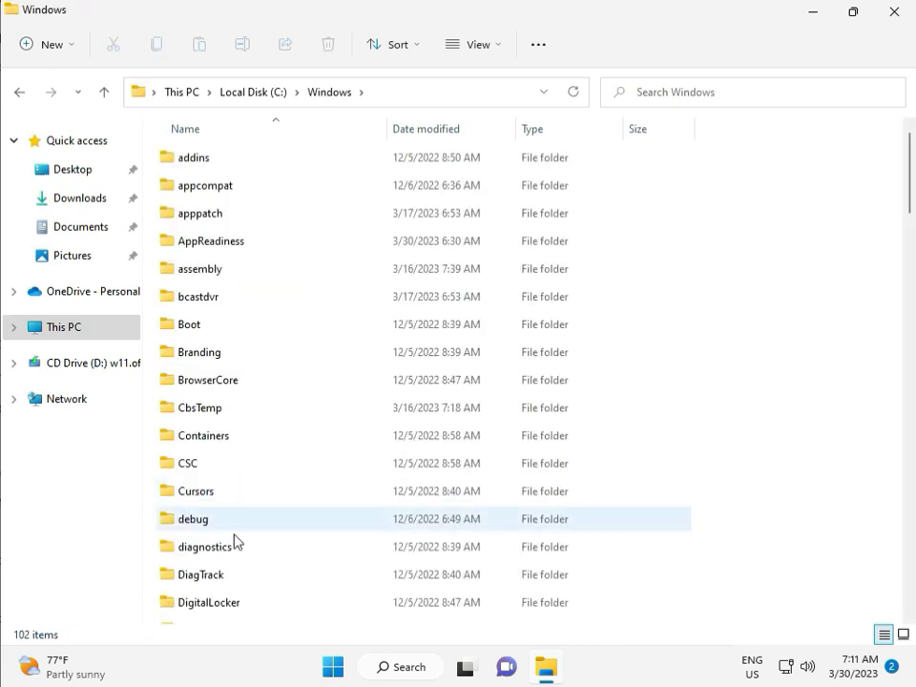
- Open the SoftwareDistribution folder inside the Windows folder
scroll(335, 544, down, 8)
scroll(332, 545, down, 3)
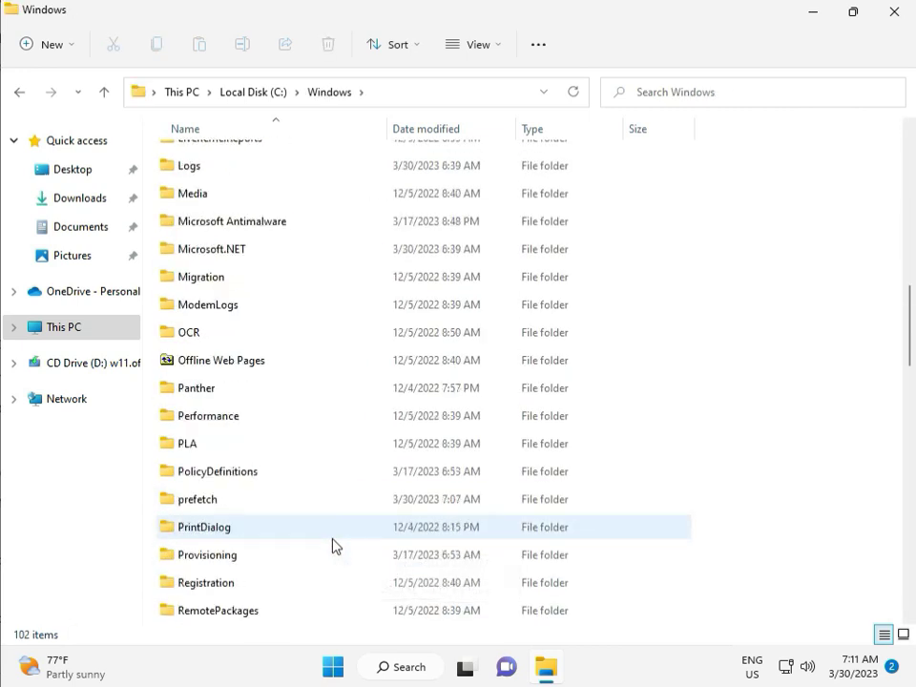
scroll(332, 545, down, 4)
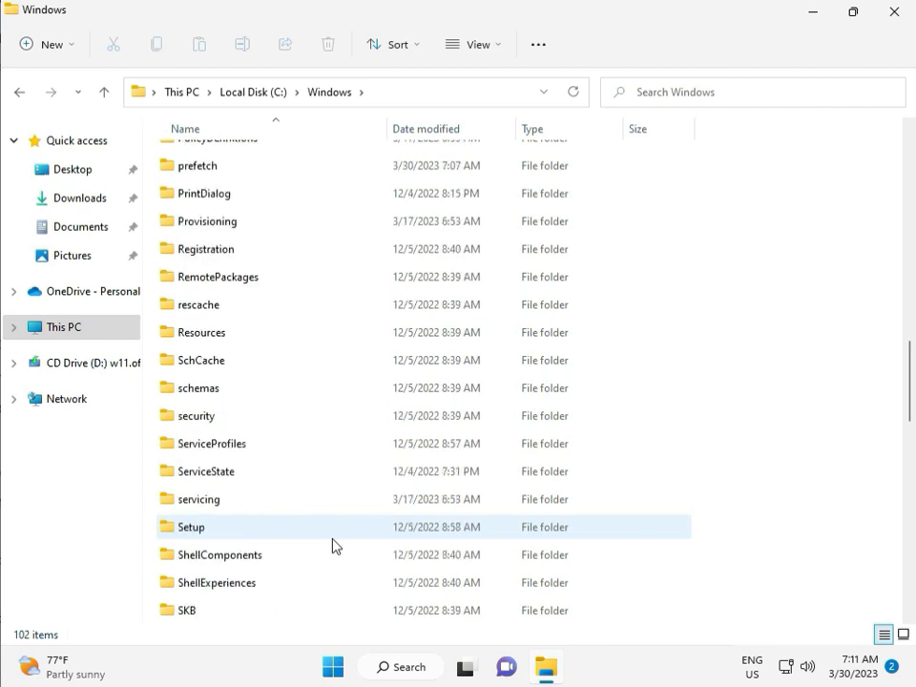
scroll(329, 542, down, 2)
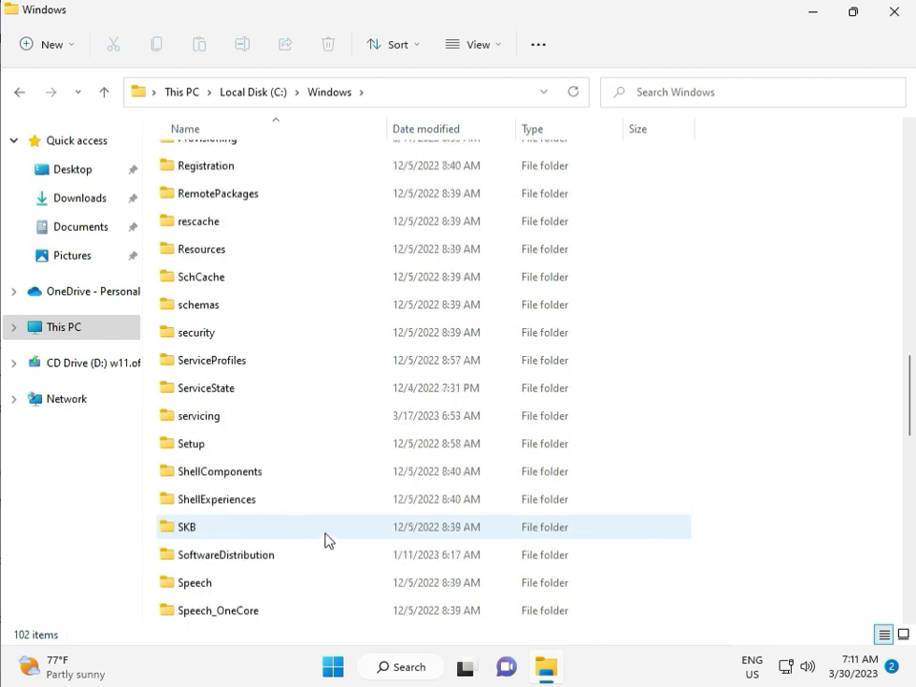
click(250, 475)
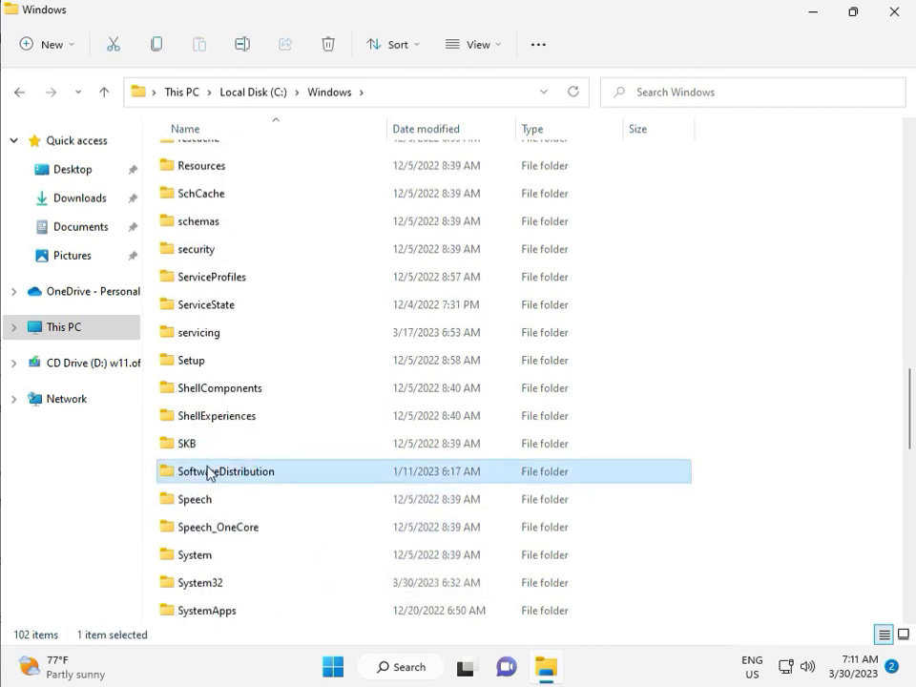
double_click(236, 471)
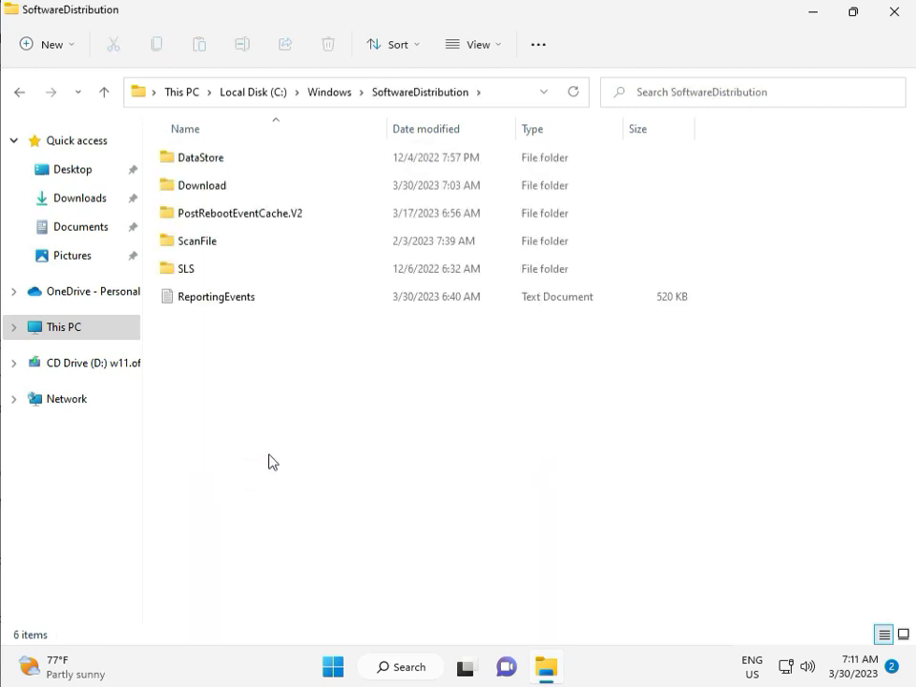
mouse_move(475, 685)
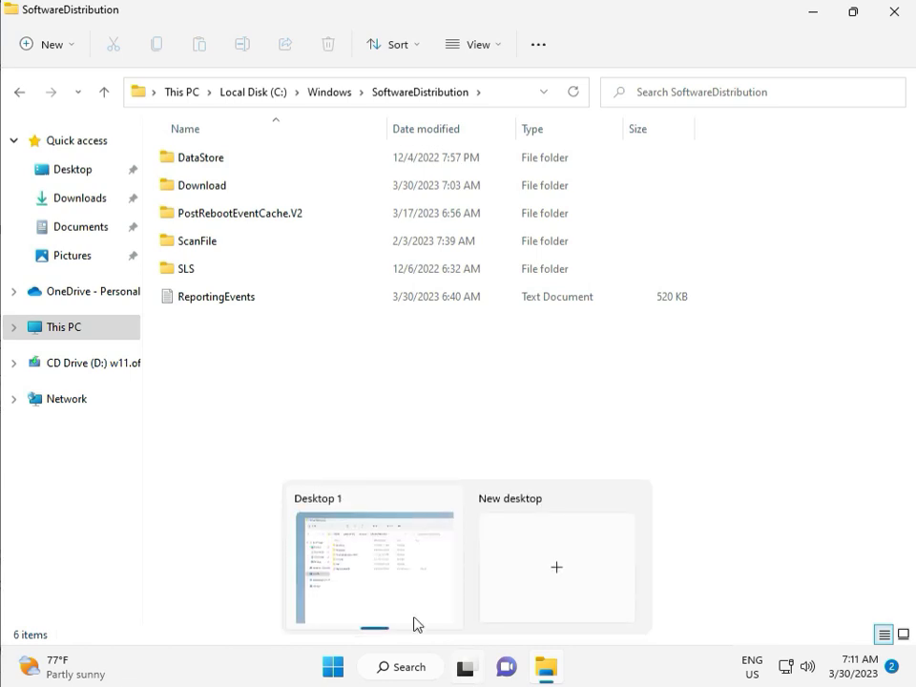
click(276, 397)
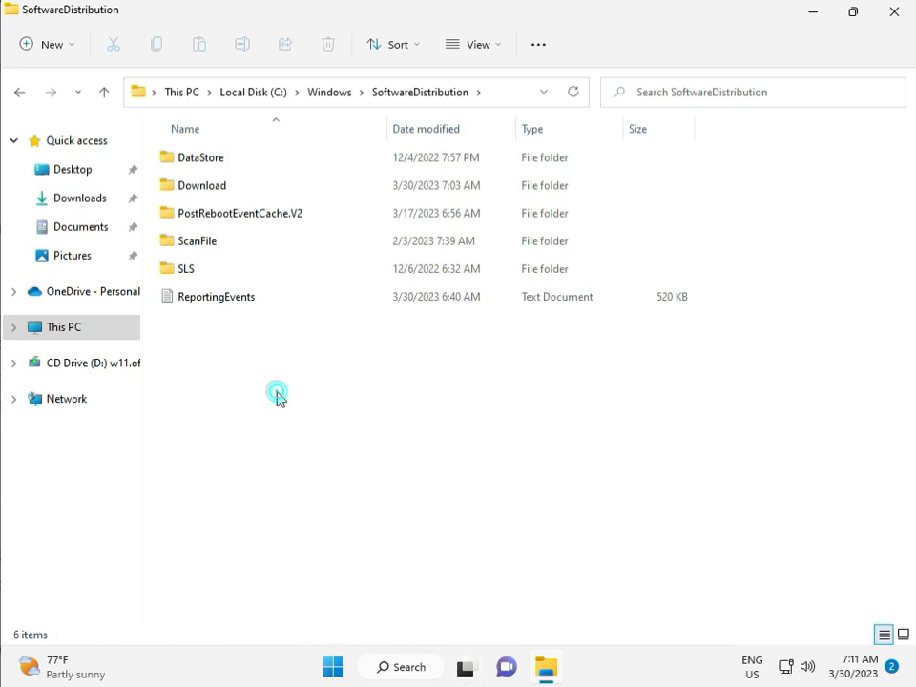
- Delete everything in the SoftwareDistribution Download folder with administrator permission, then close File Explorer
double_click(235, 187)
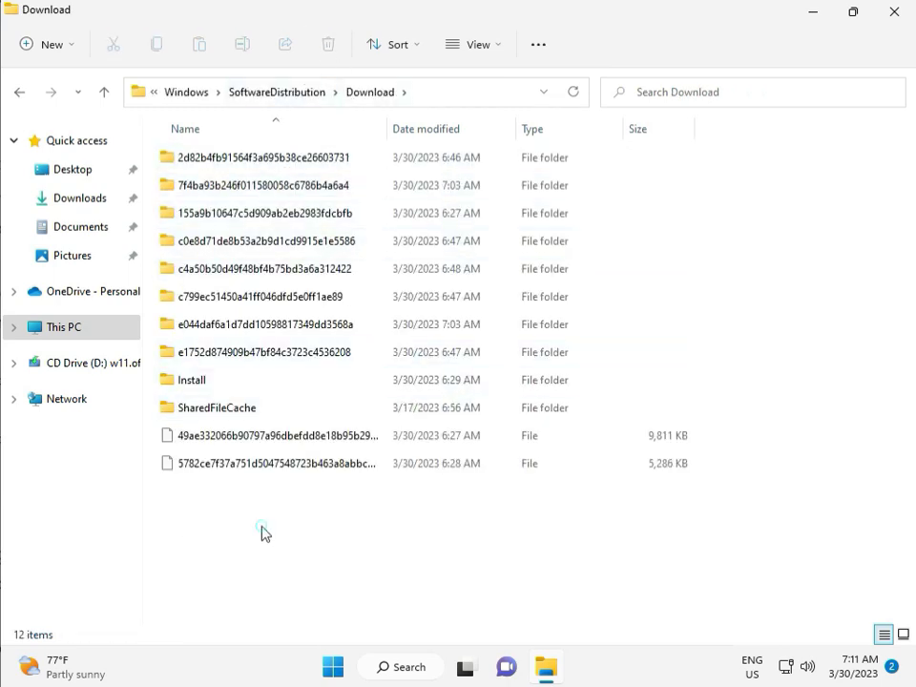
drag(262, 525, 273, 168)
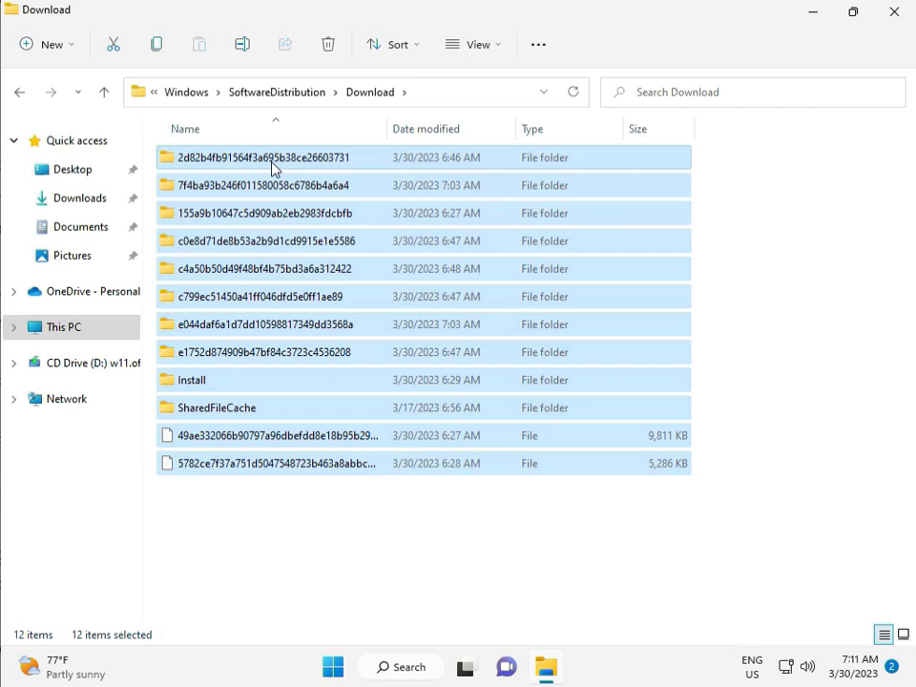
key(Delete)
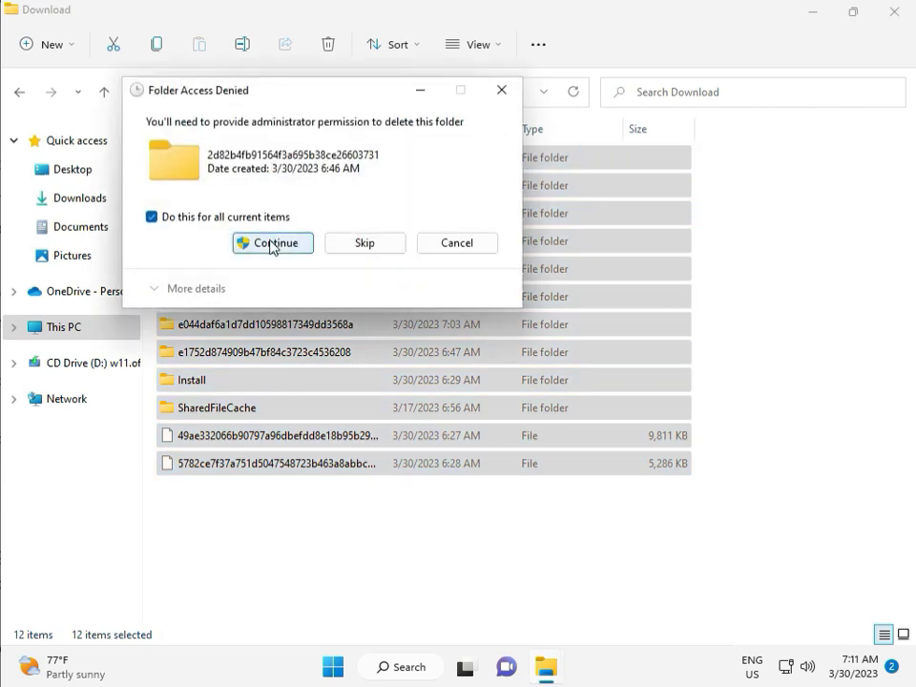
click(271, 244)
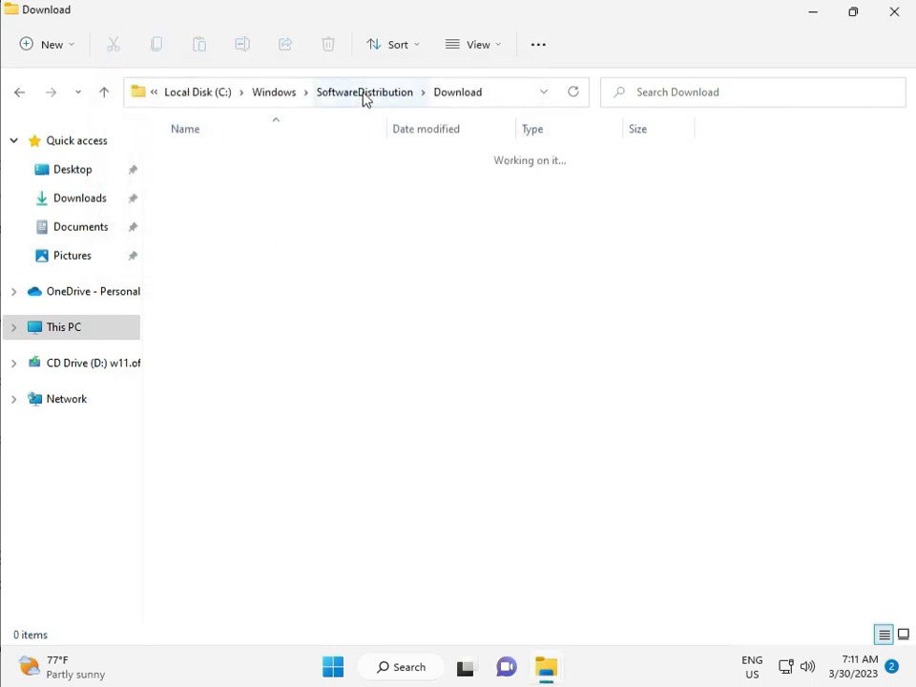
click(367, 92)
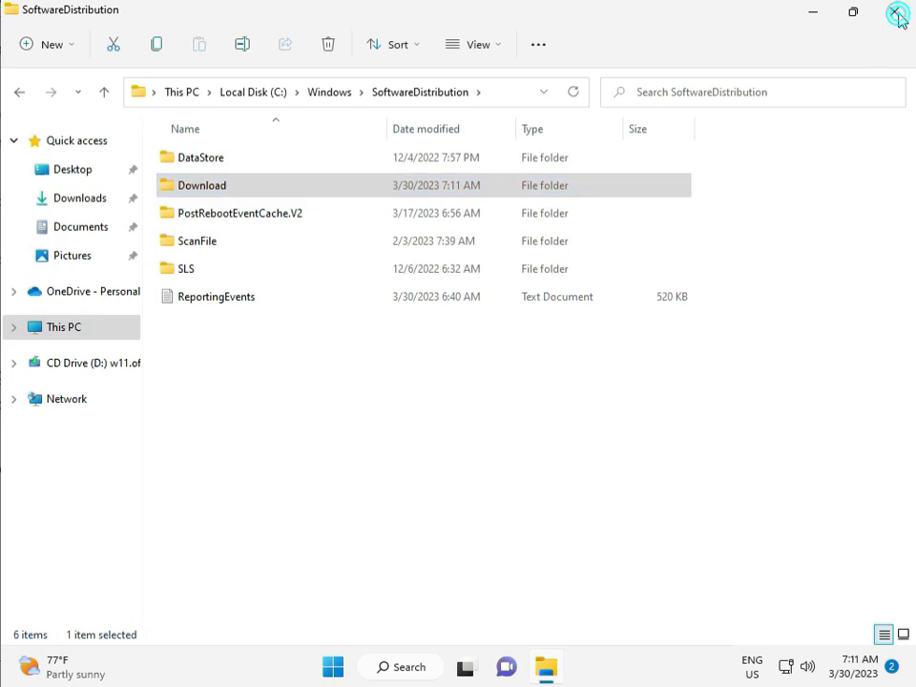
click(894, 13)
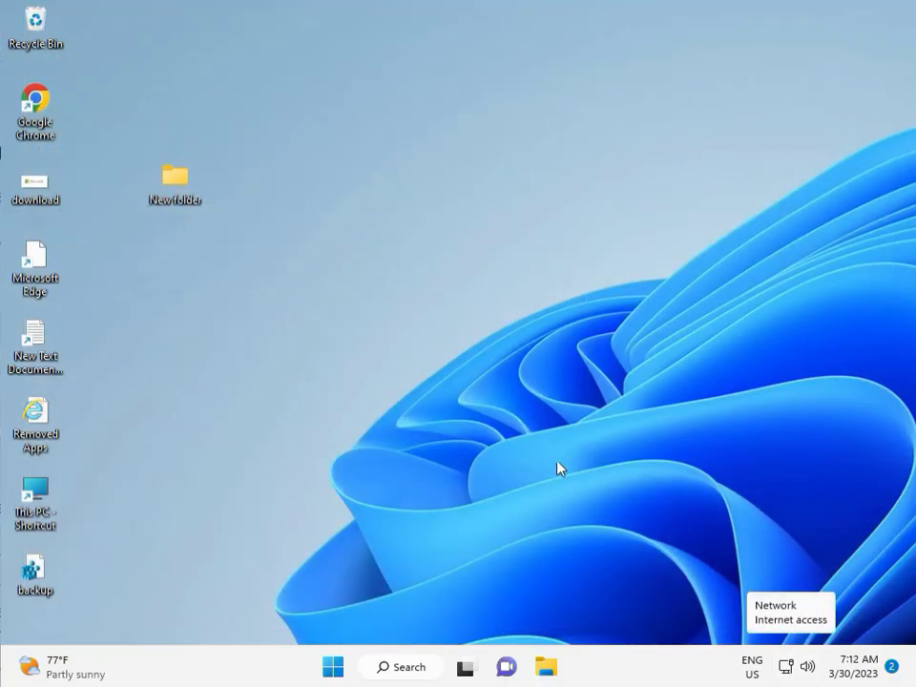
- Launch the Services console by running services.msc
click(528, 383)
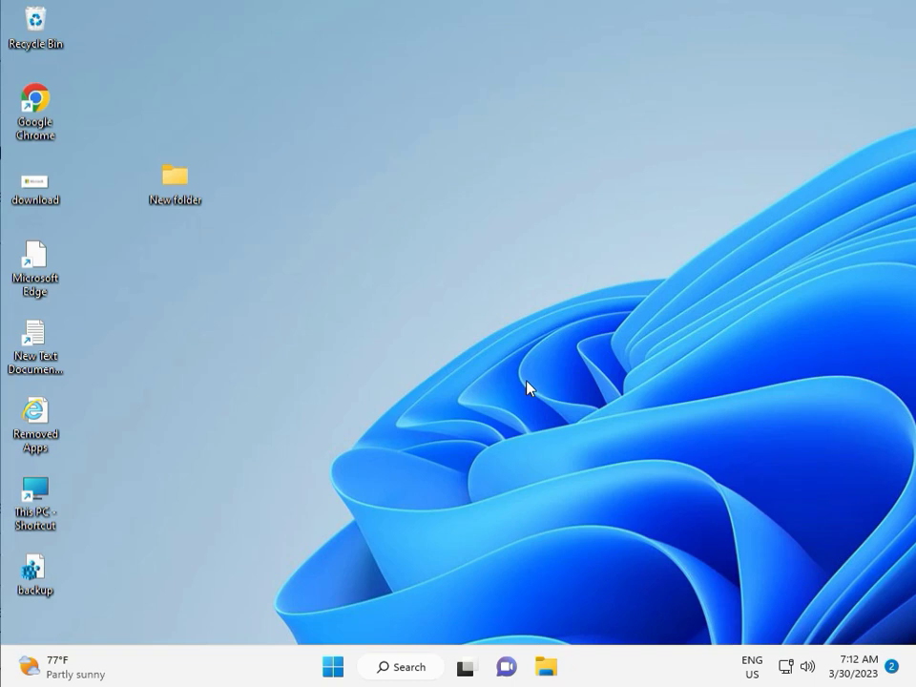
key(super+r)
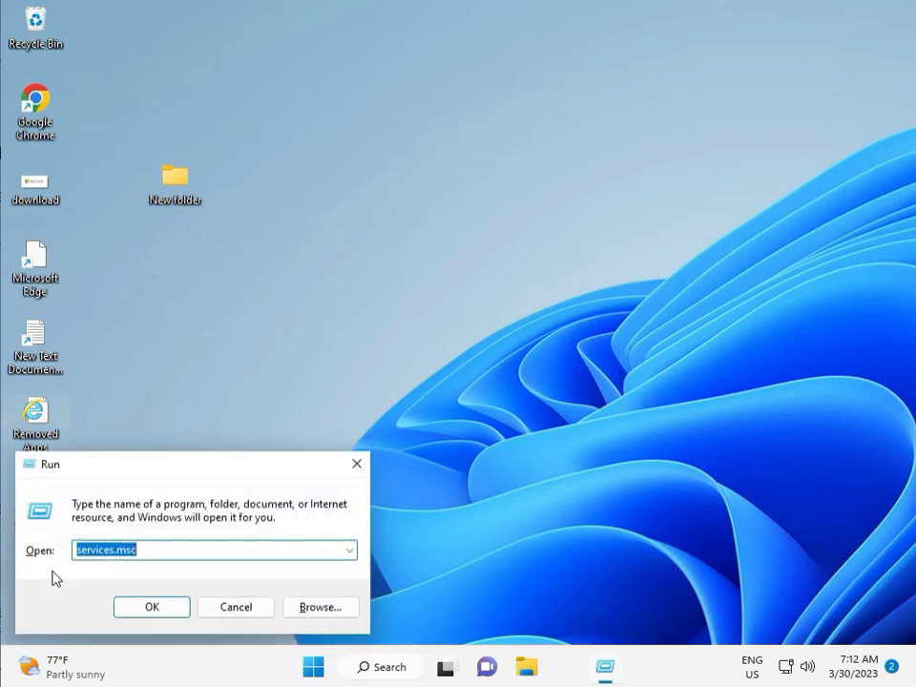
click(149, 607)
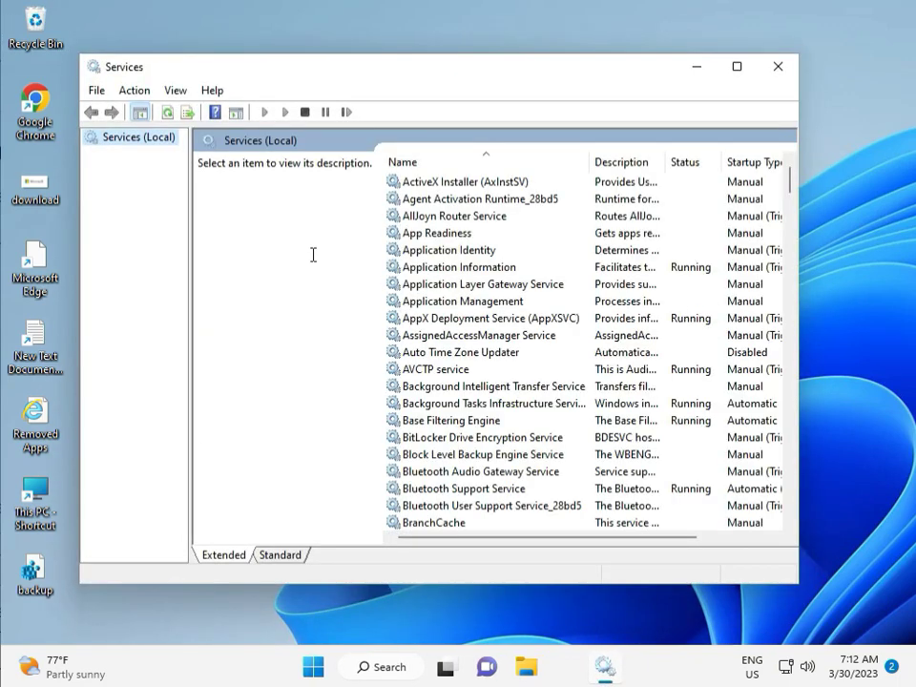
- Find the Windows Update service in the services list and restart it
click(508, 283)
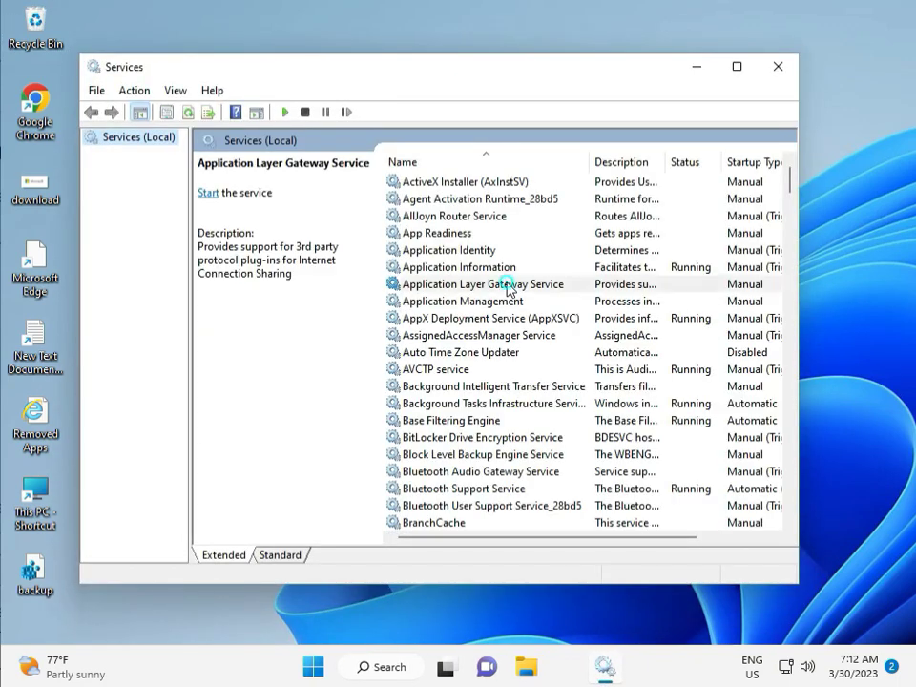
key(w)
scroll(471, 394, down, 3)
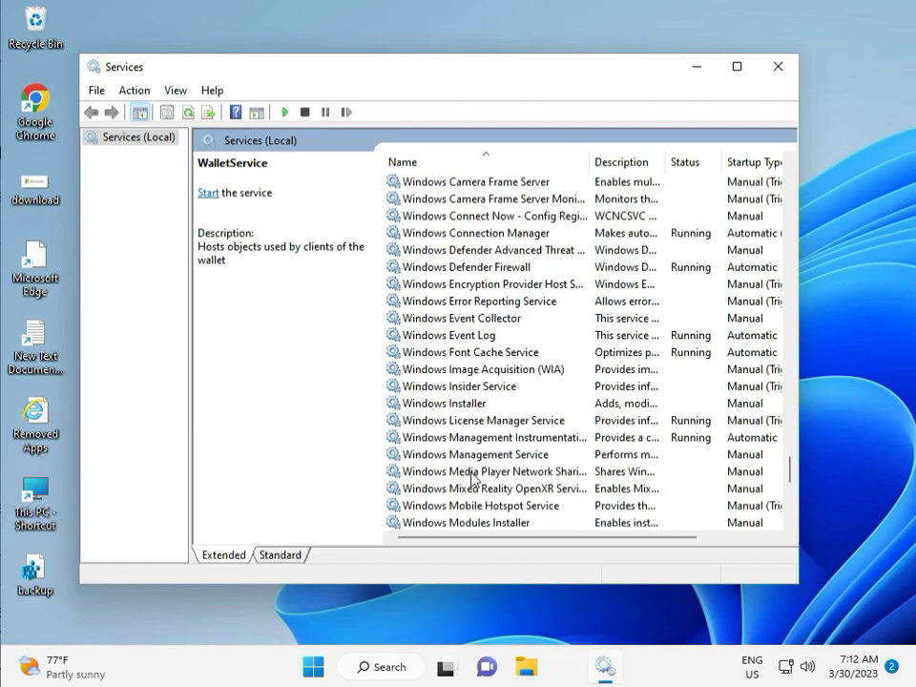
scroll(471, 394, down, 7)
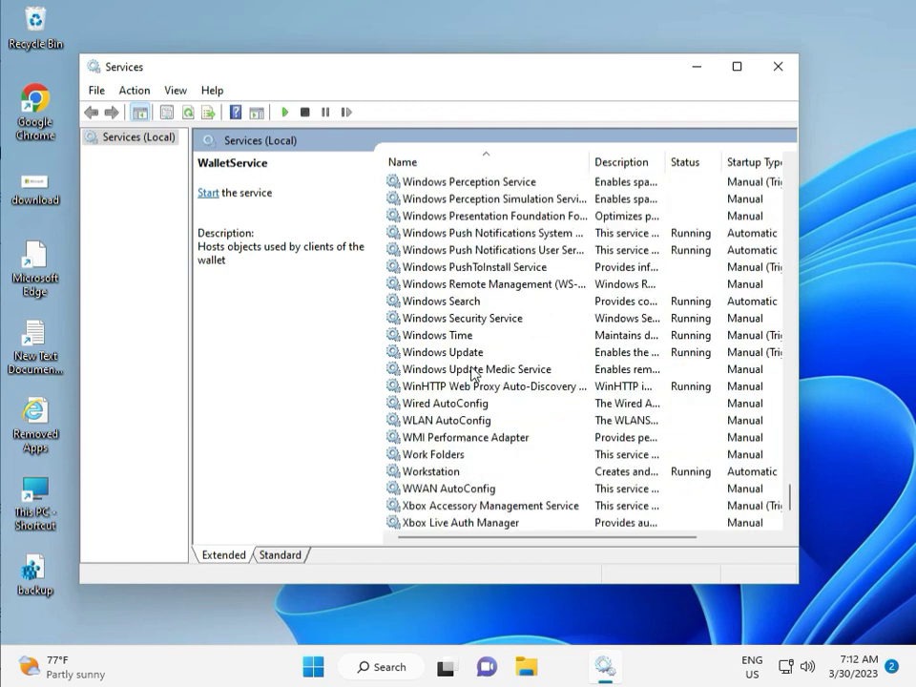
click(476, 353)
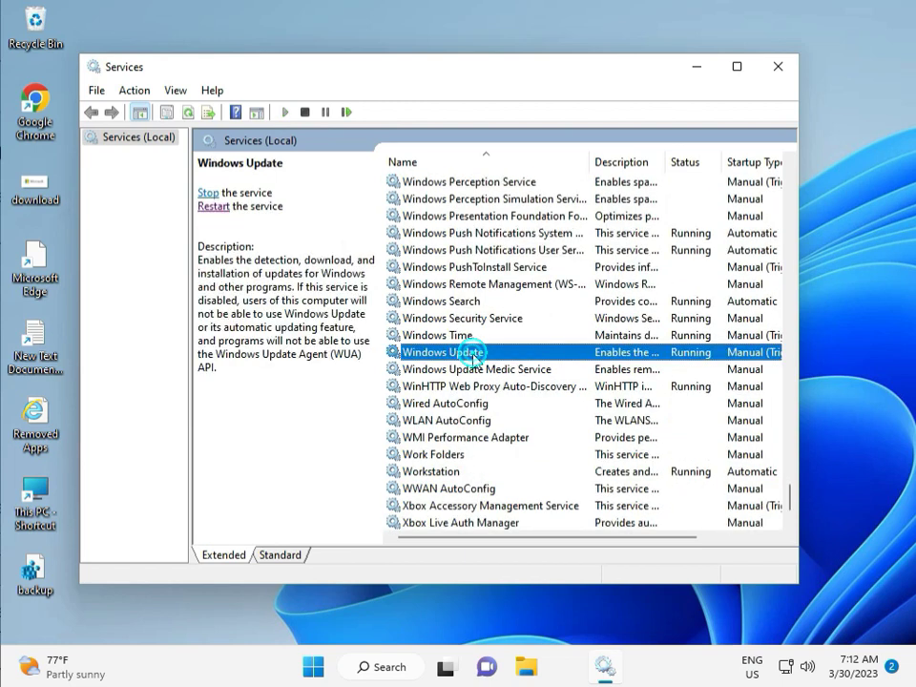
click(210, 194)
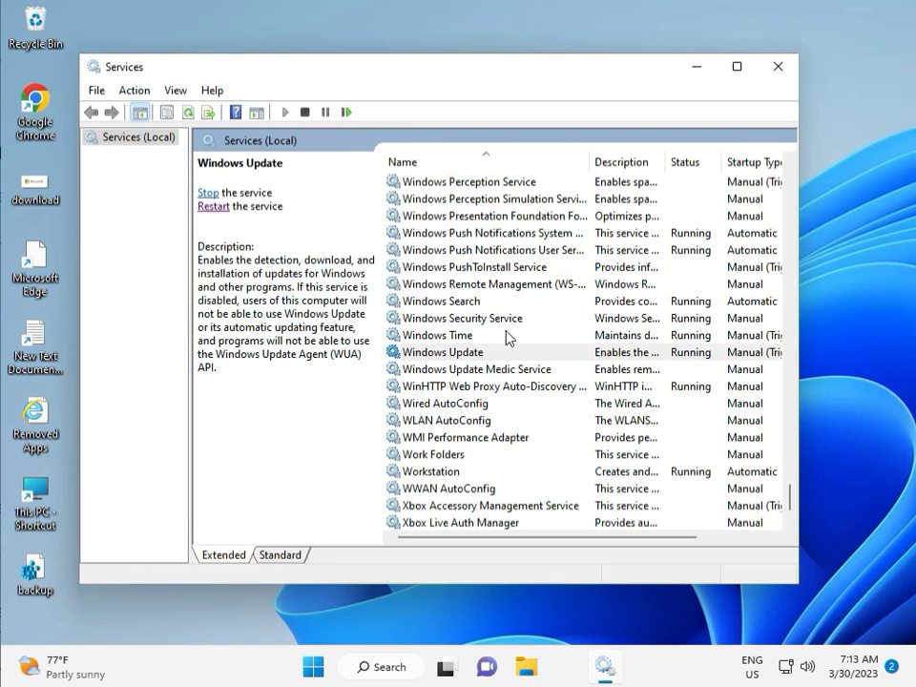
- Set the Windows Update service's startup type to Automatic, apply the change, and close the Services console
double_click(467, 353)
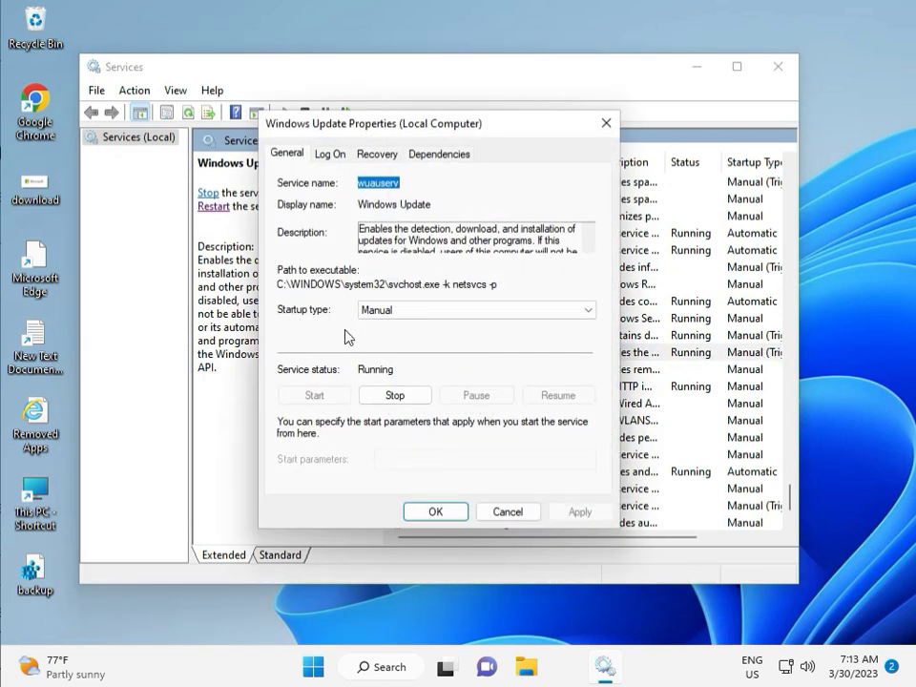
click(390, 310)
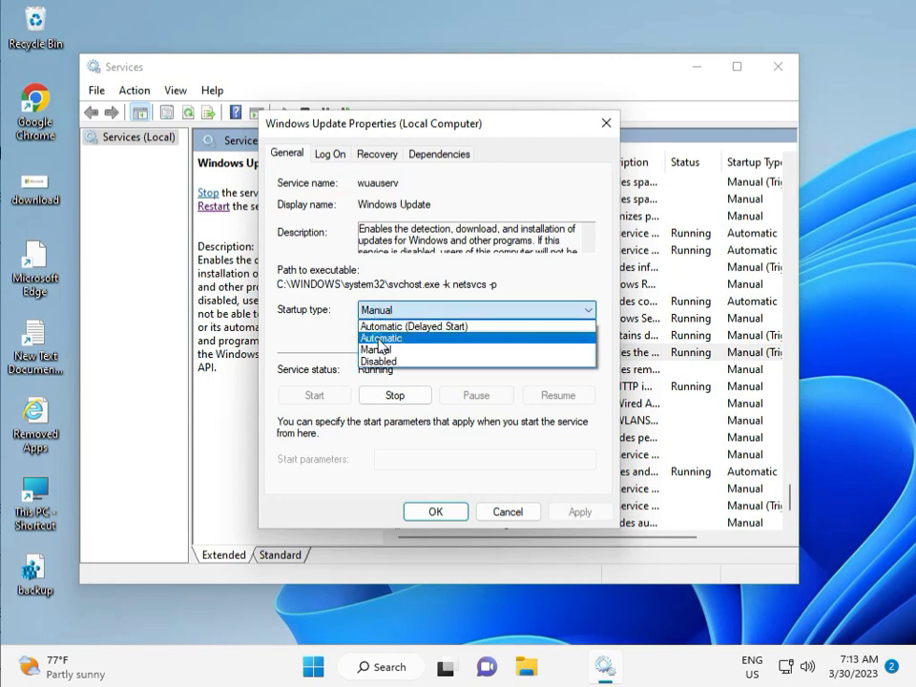
click(379, 339)
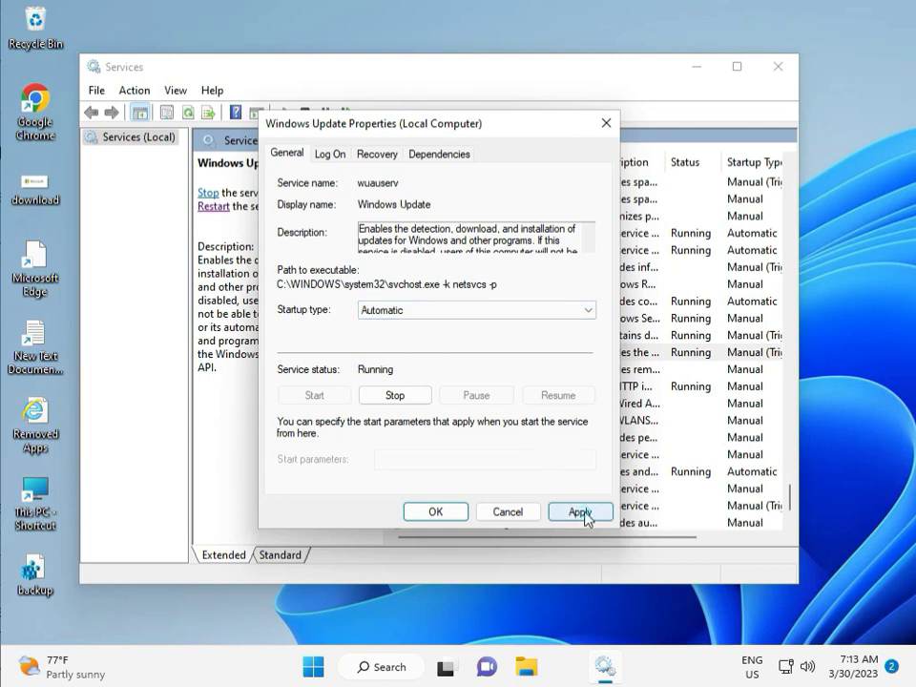
click(582, 512)
click(435, 513)
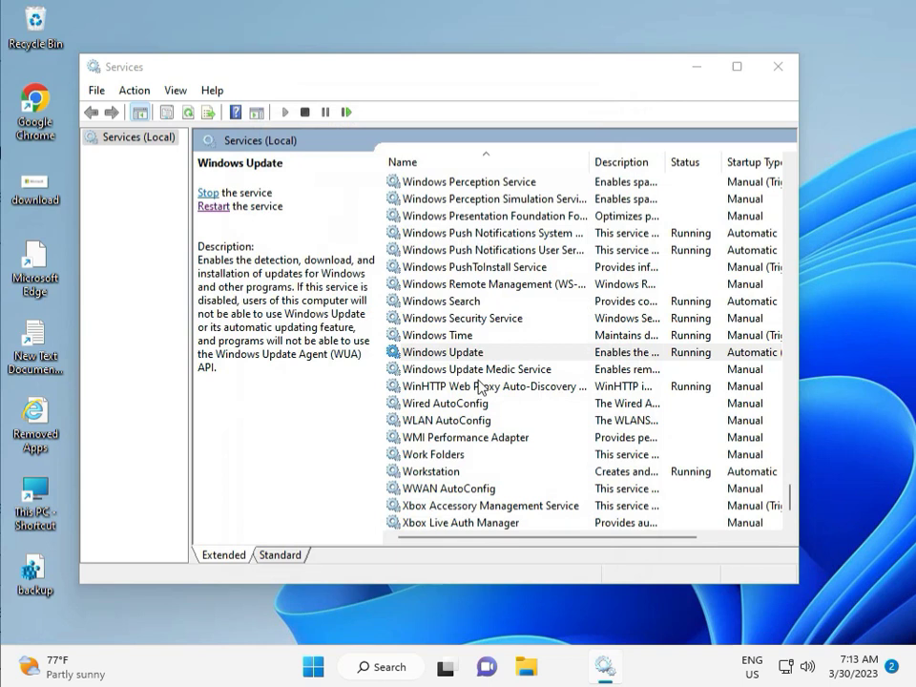
click(778, 67)
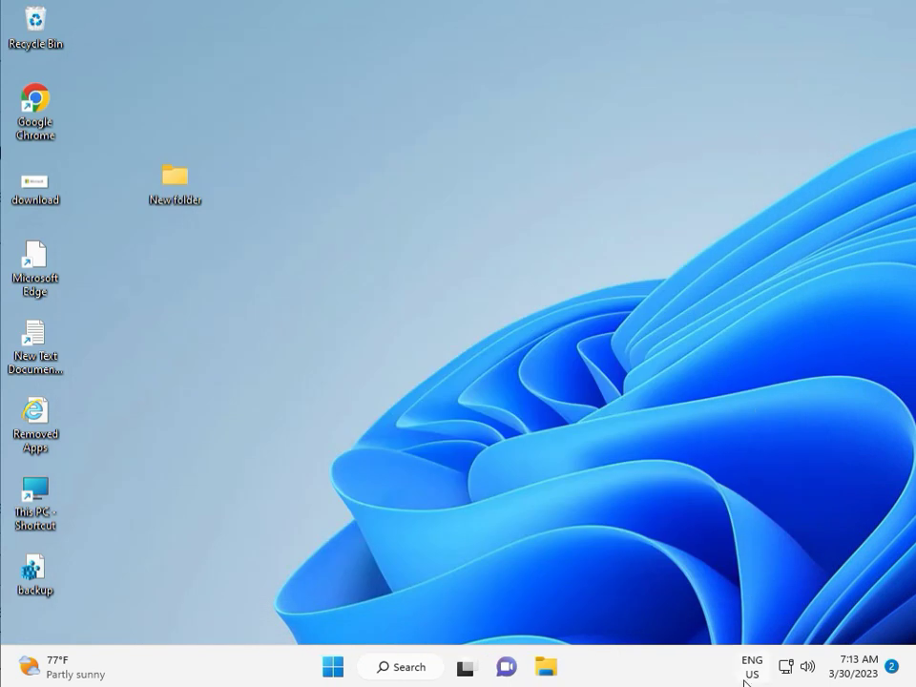
- Launch Registry Editor by running regedit and grant it administrator permission
click(512, 487)
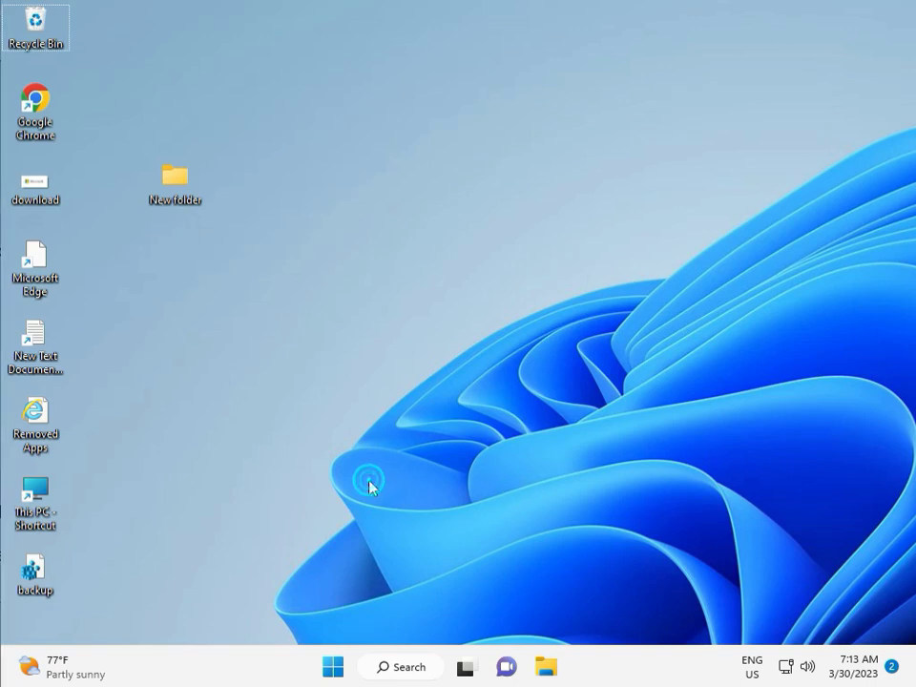
key(super+r)
text(r)
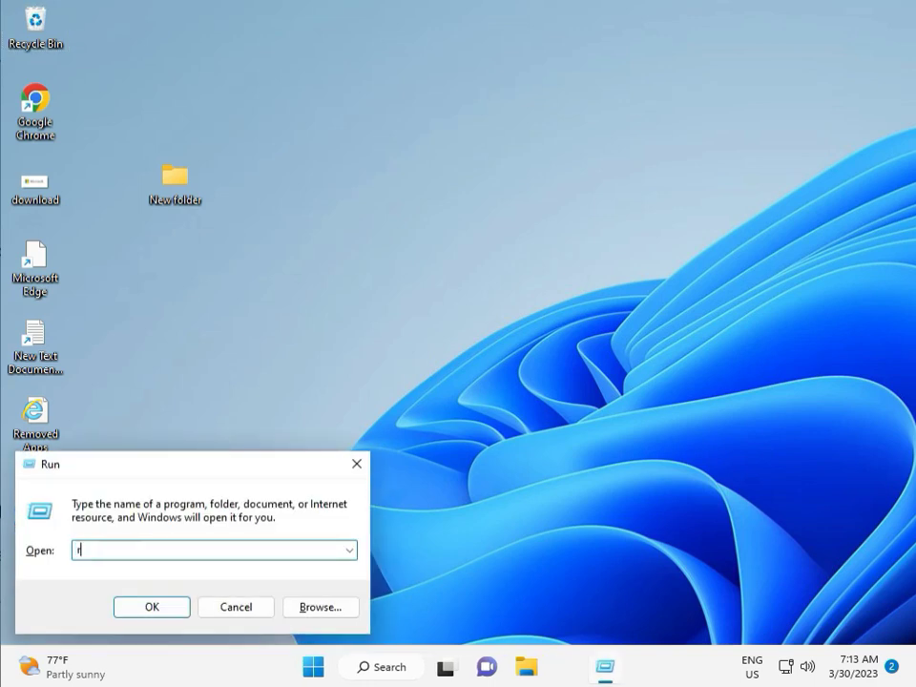
text(egewit)
key(Return)
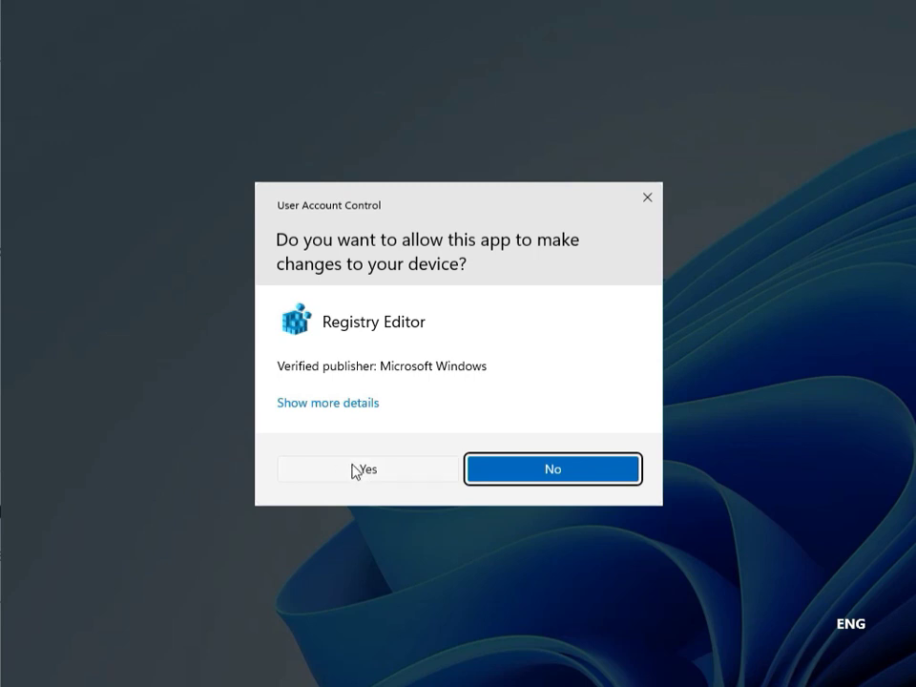
click(361, 470)
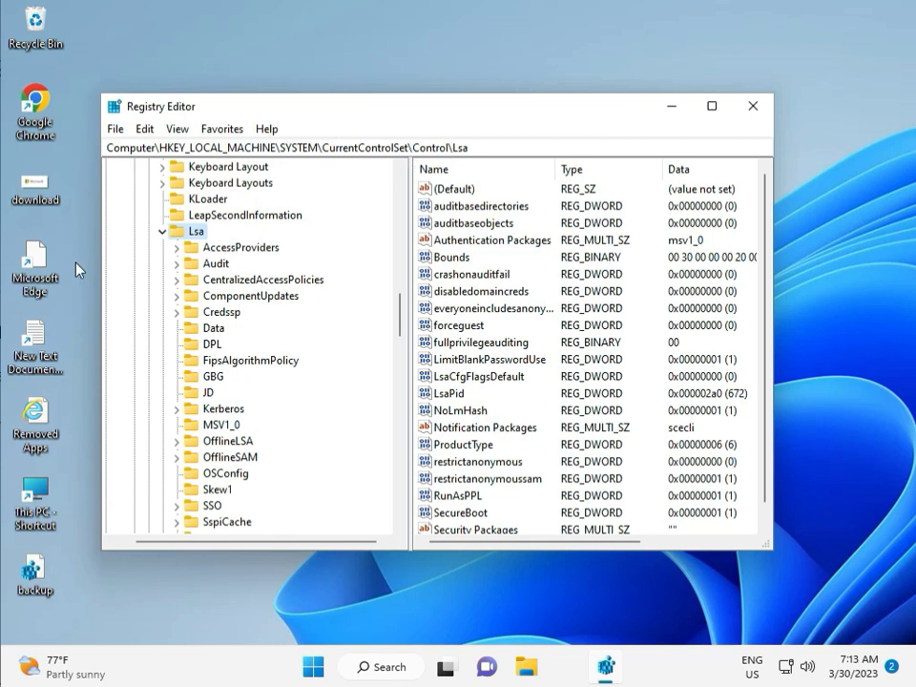
- Collapse the expanded Lsa, SYSTEM and HKEY_LOCAL_MACHINE branches in the registry tree
click(162, 231)
scroll(164, 253, up, 20)
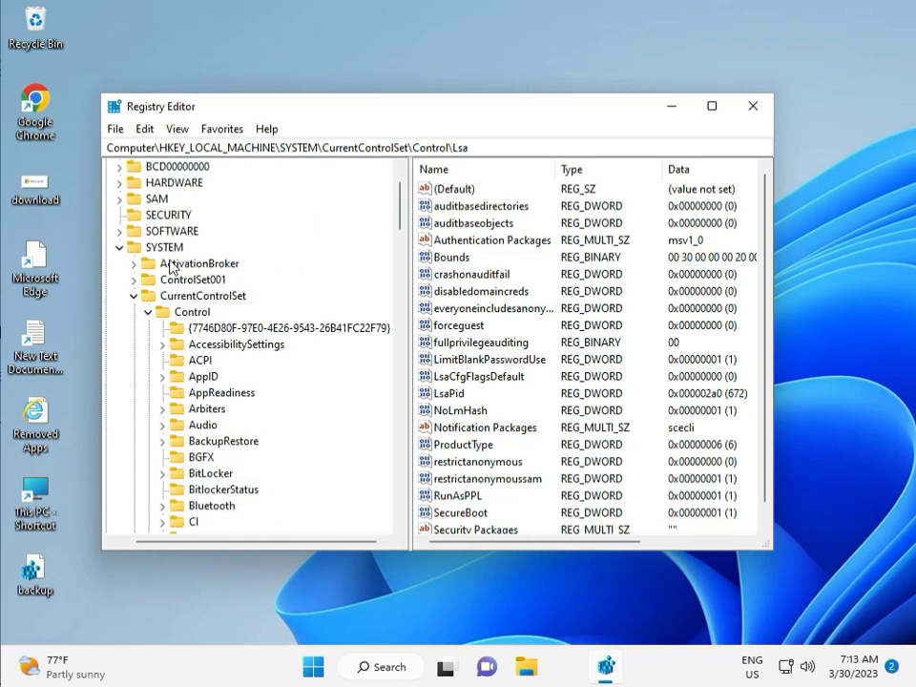
click(117, 311)
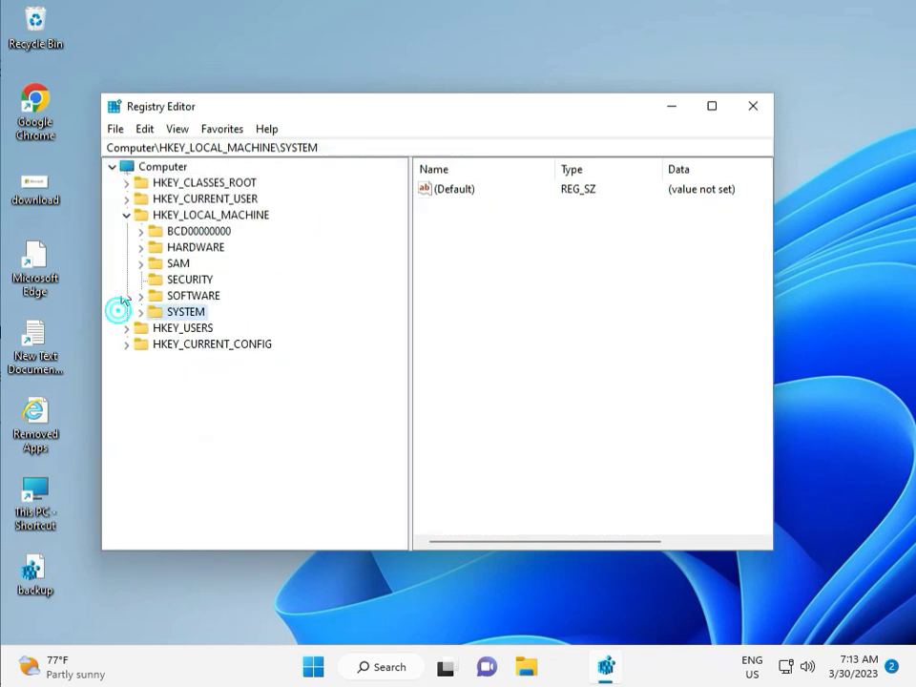
click(129, 216)
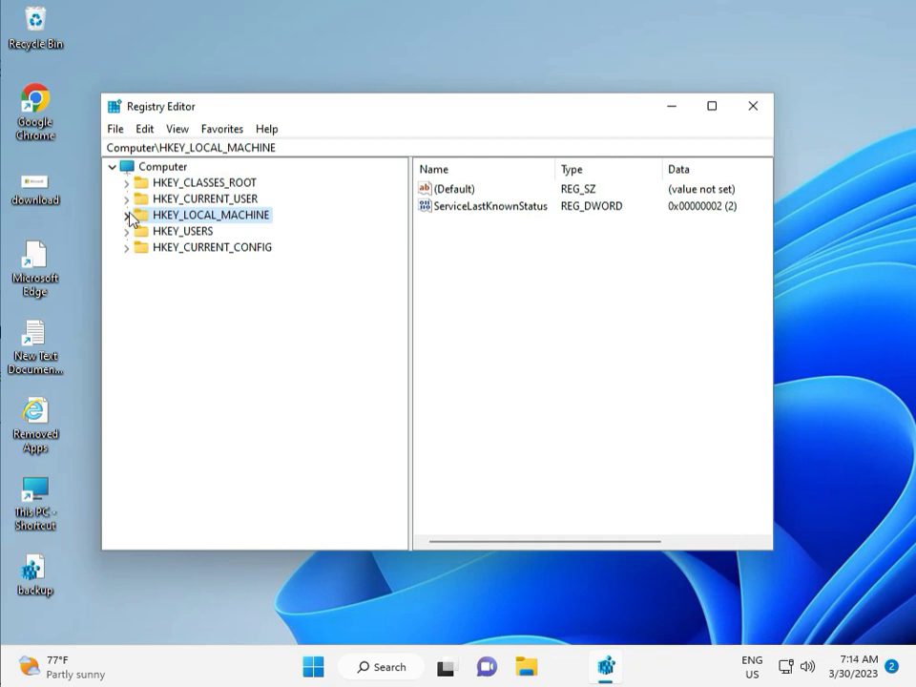
- Examine the subkeys under HKEY_LOCAL_MACHINE\SOFTWARE\Policies\Microsoft\Windows, then close Registry Editor
click(128, 216)
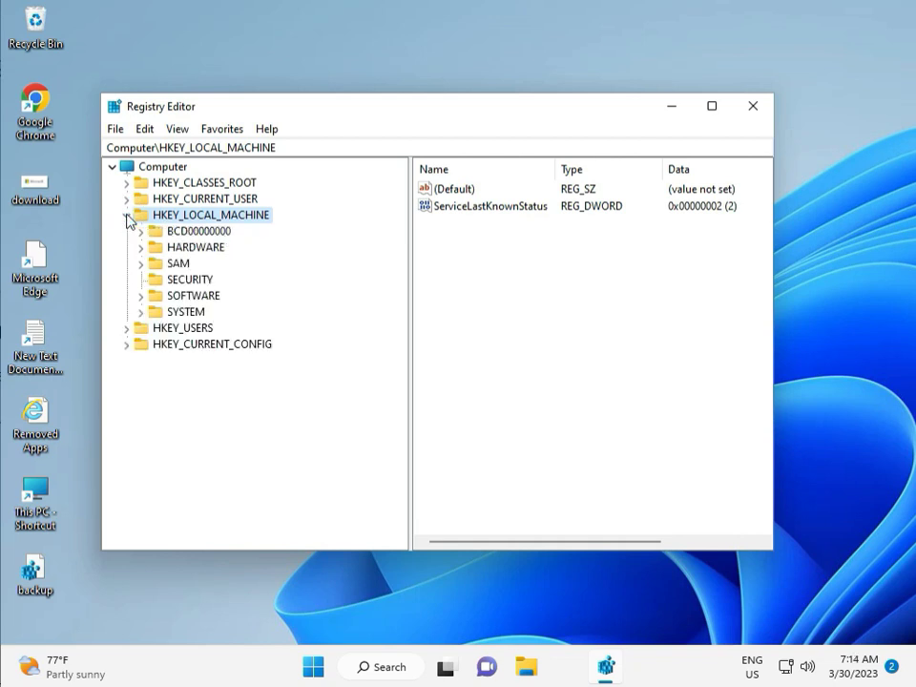
click(141, 297)
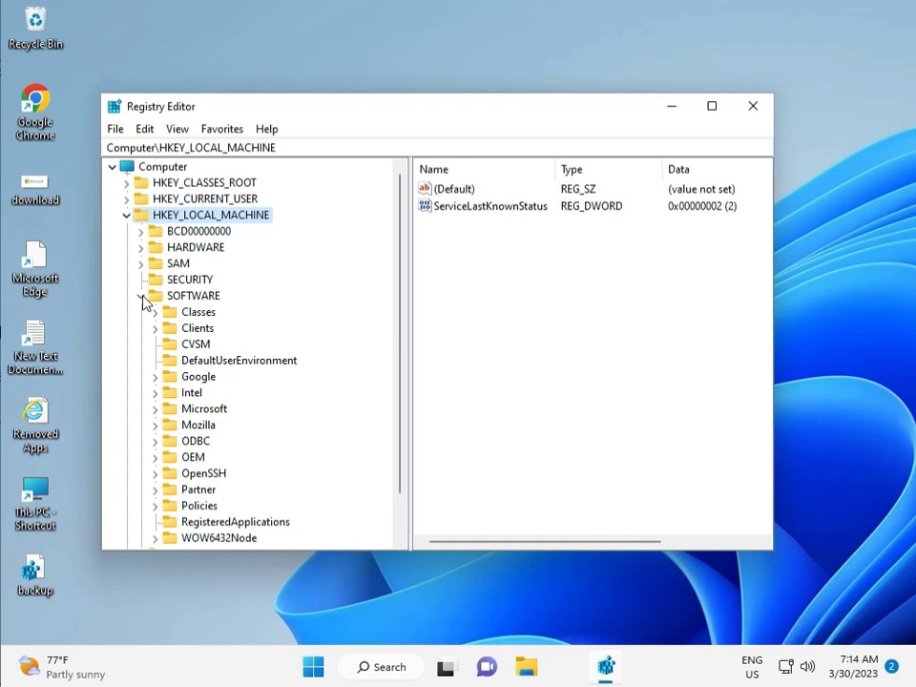
scroll(180, 374, down, 1)
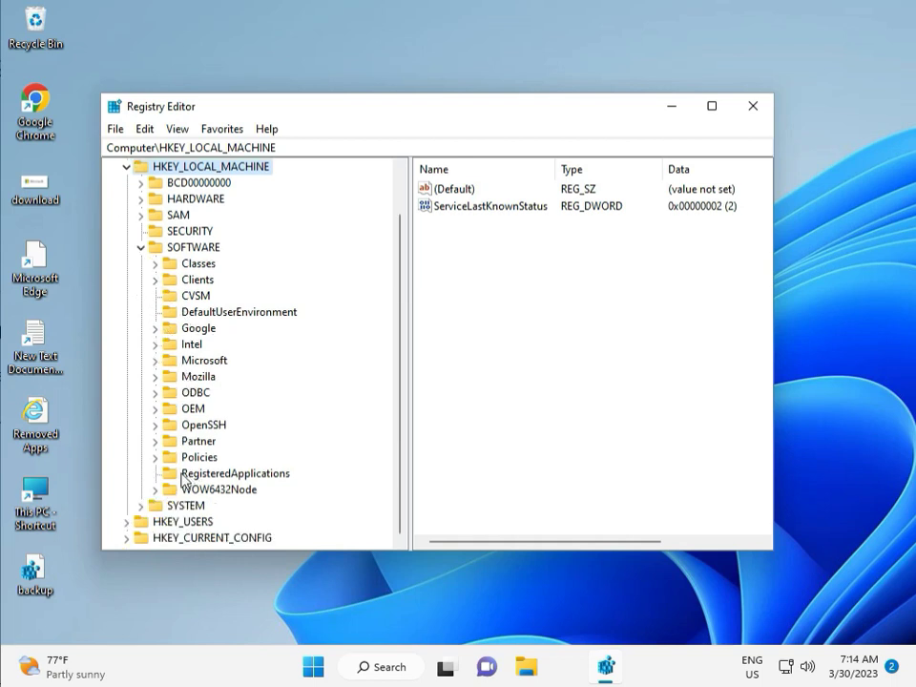
click(156, 458)
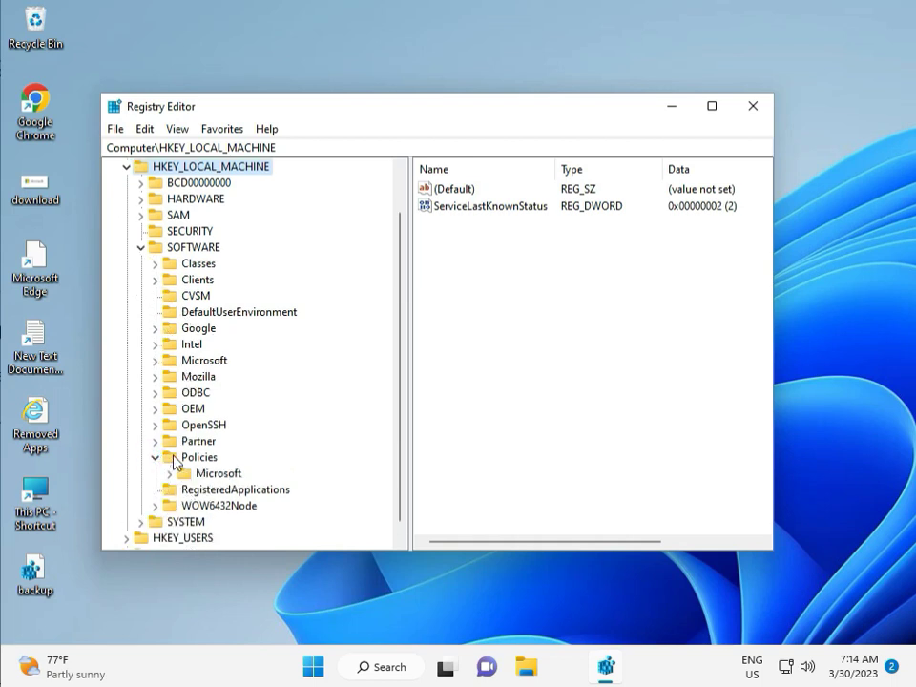
click(170, 473)
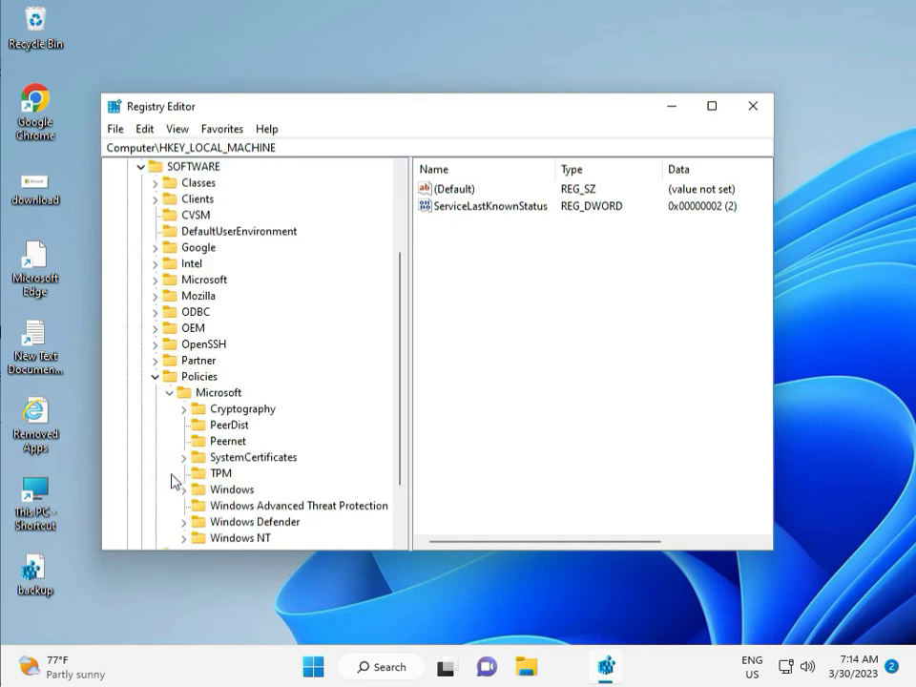
scroll(210, 470, down, 2)
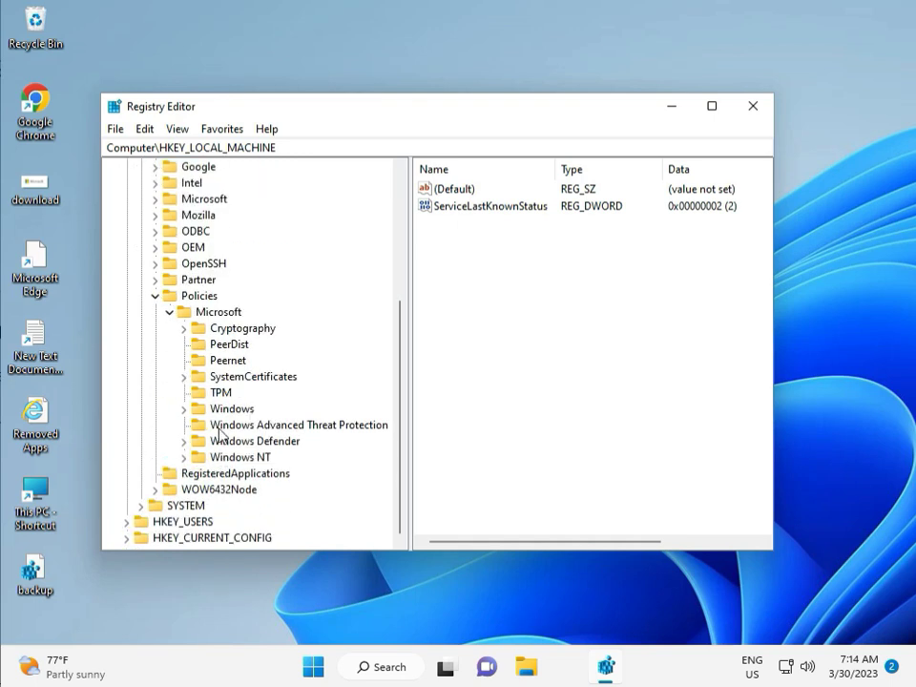
click(185, 409)
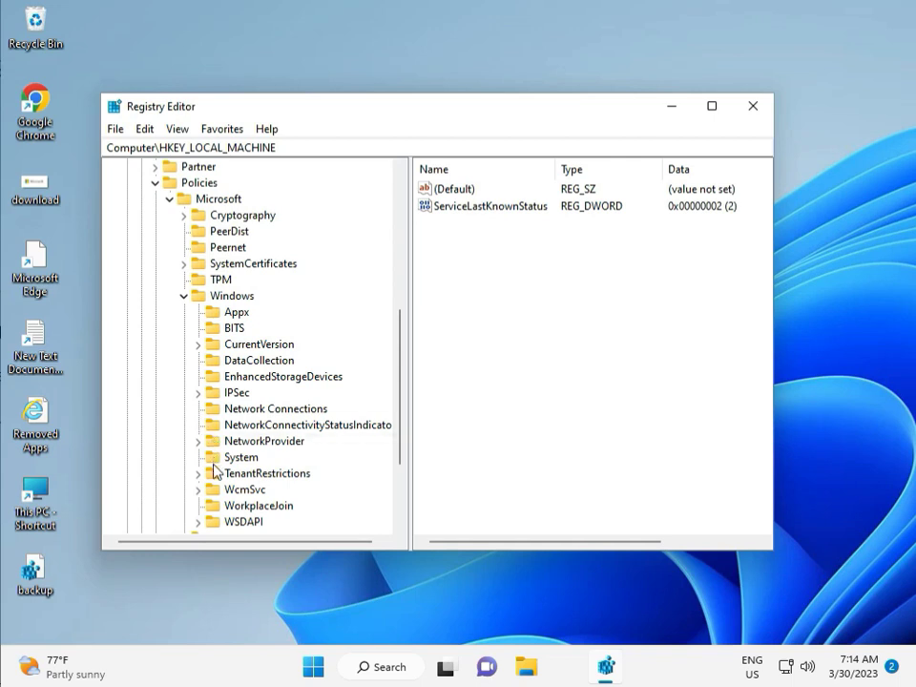
scroll(216, 509, down, 1)
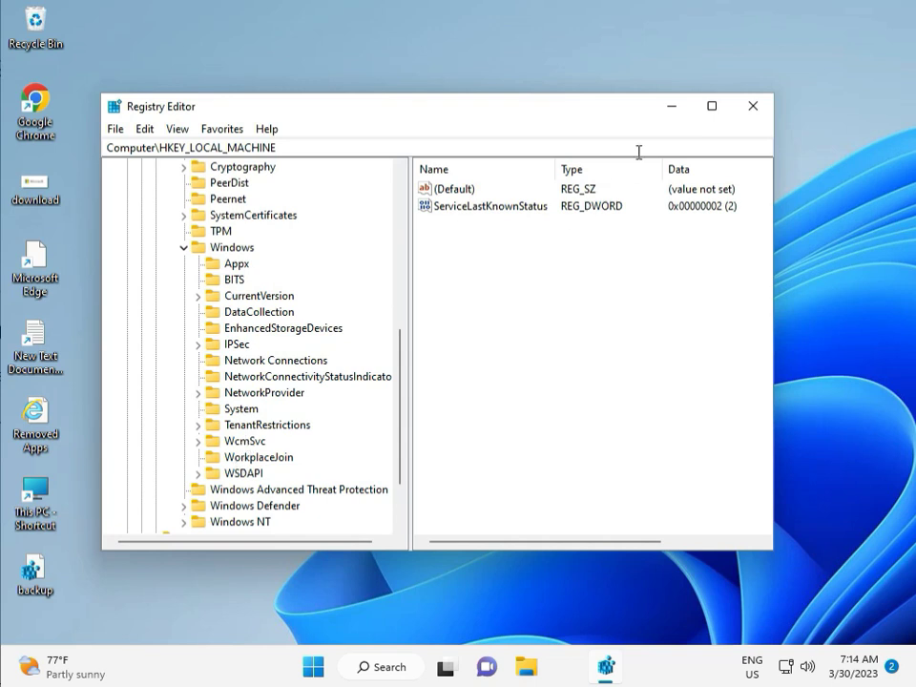
click(753, 106)
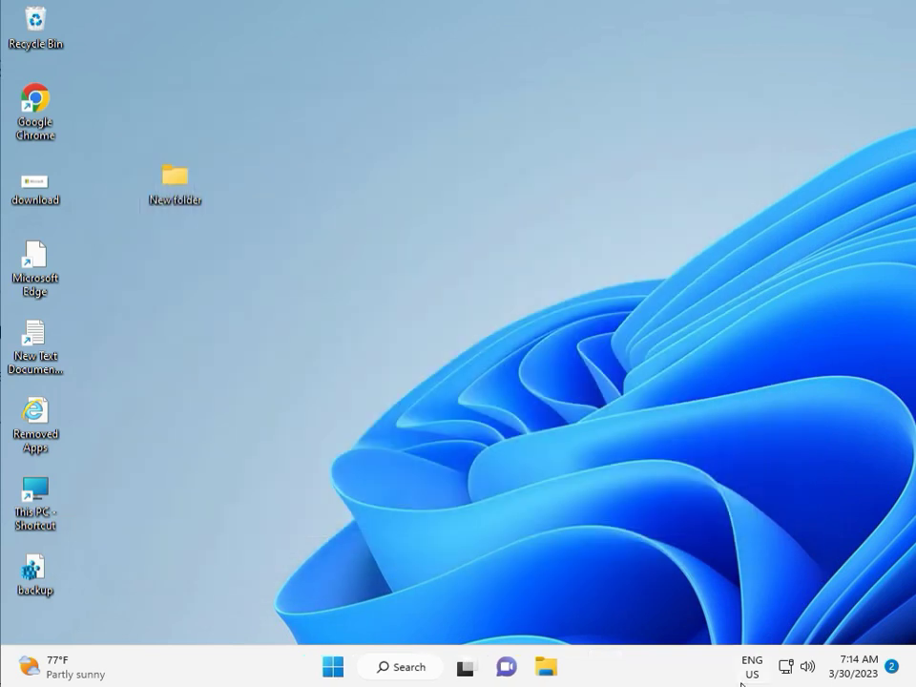
- Search for cmd and open Command Prompt as administrator, allowing it to make changes
click(282, 430)
key(super)
text(cmd)
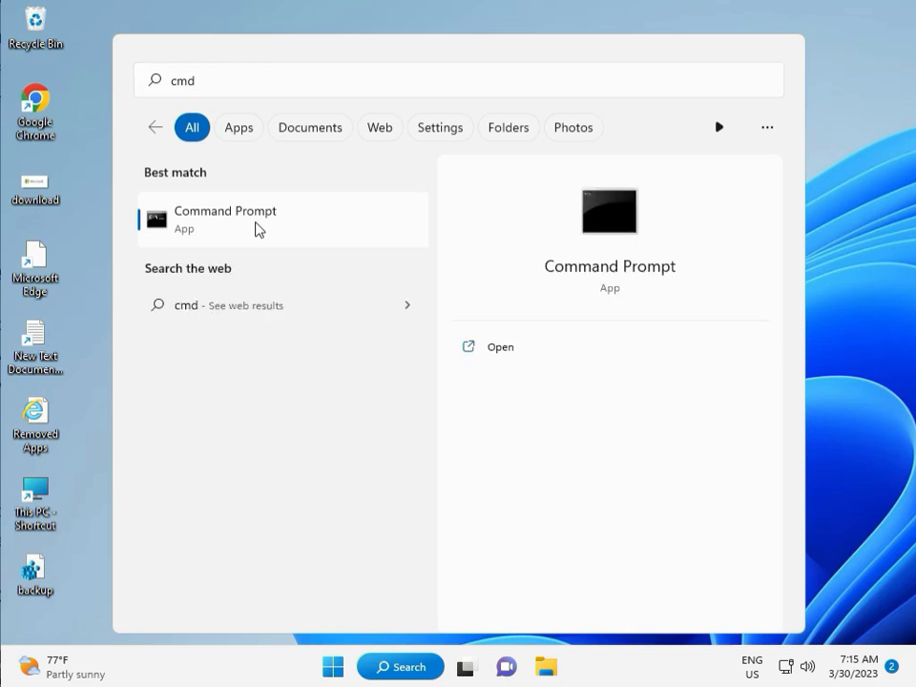
click(490, 378)
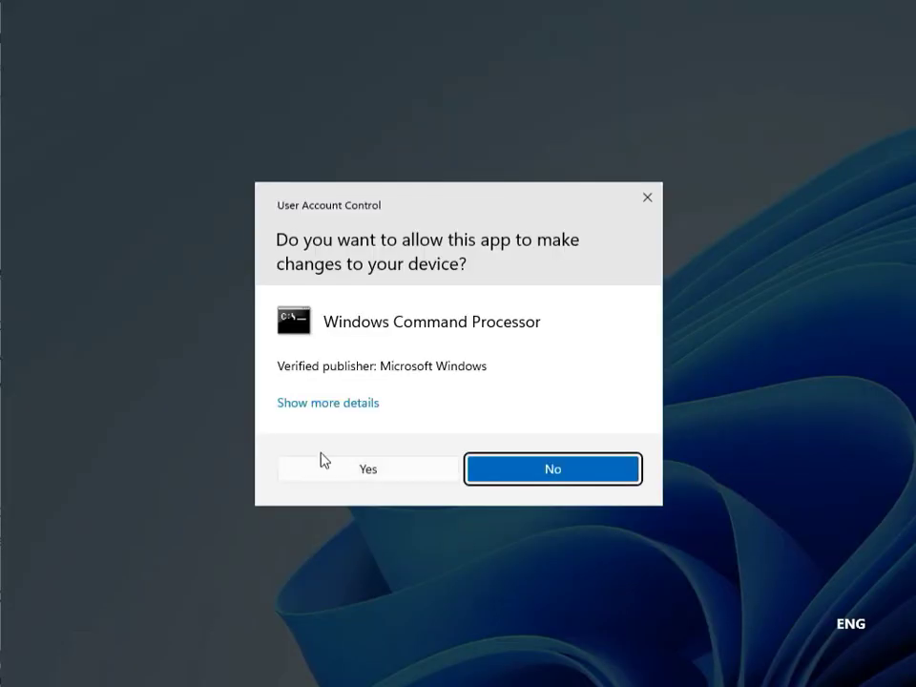
click(329, 465)
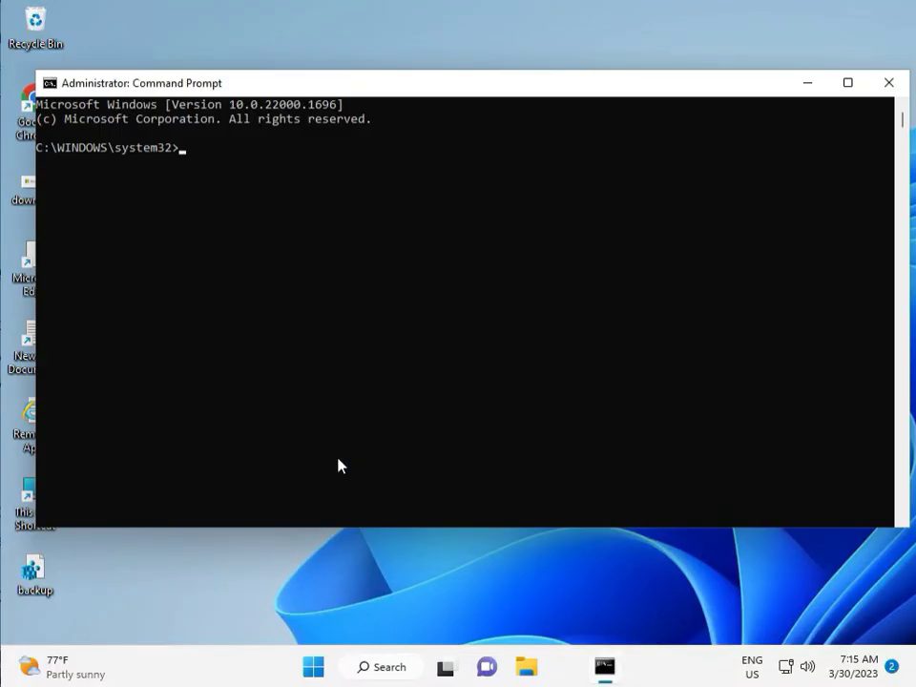
- Run chkdsk /f /r, agree to schedule the disk check for the next restart, and close Command Prompt
text(chkdsk /f /r)
key(Return)
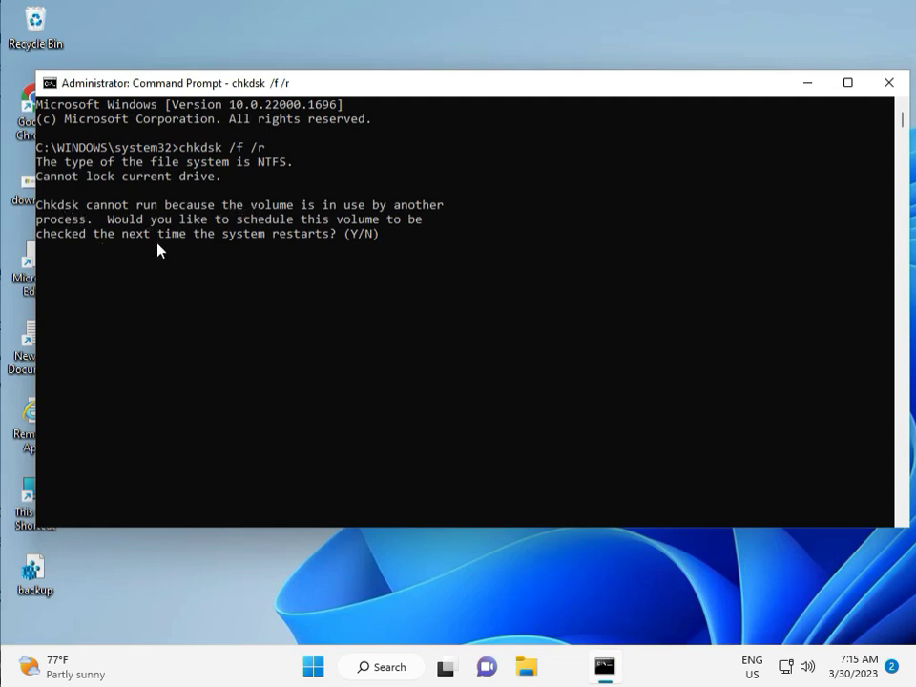
text(y)
key(Return)
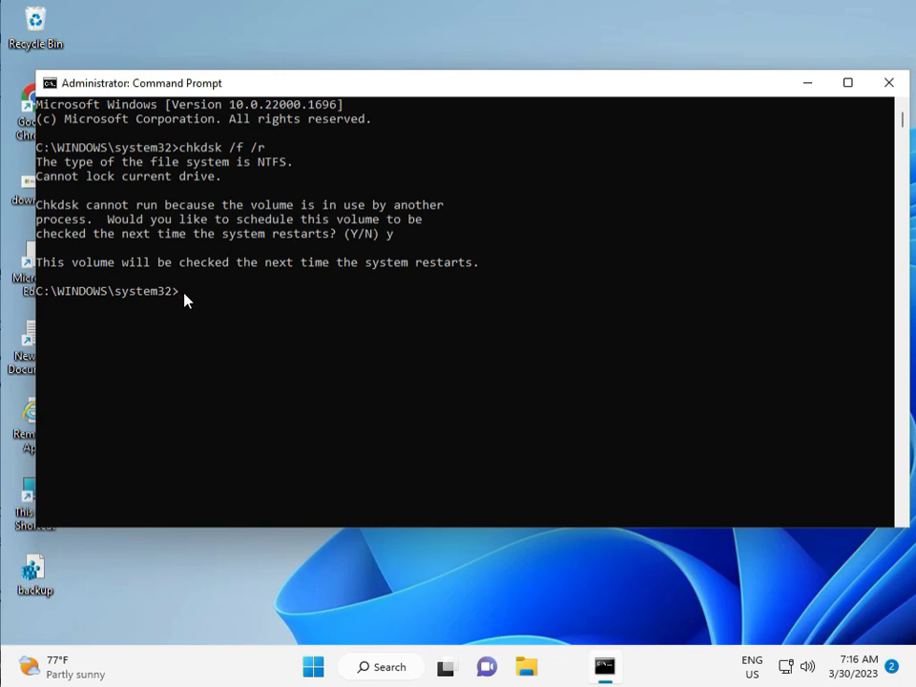
click(888, 84)
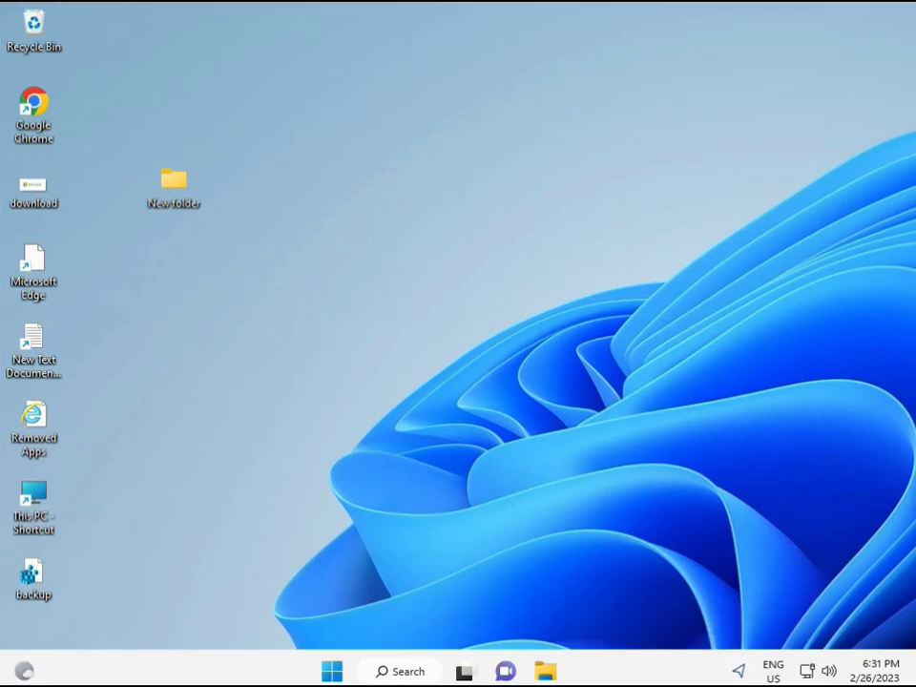
- Open a new Command Prompt window with administrator rights by searching for cmd
click(332, 672)
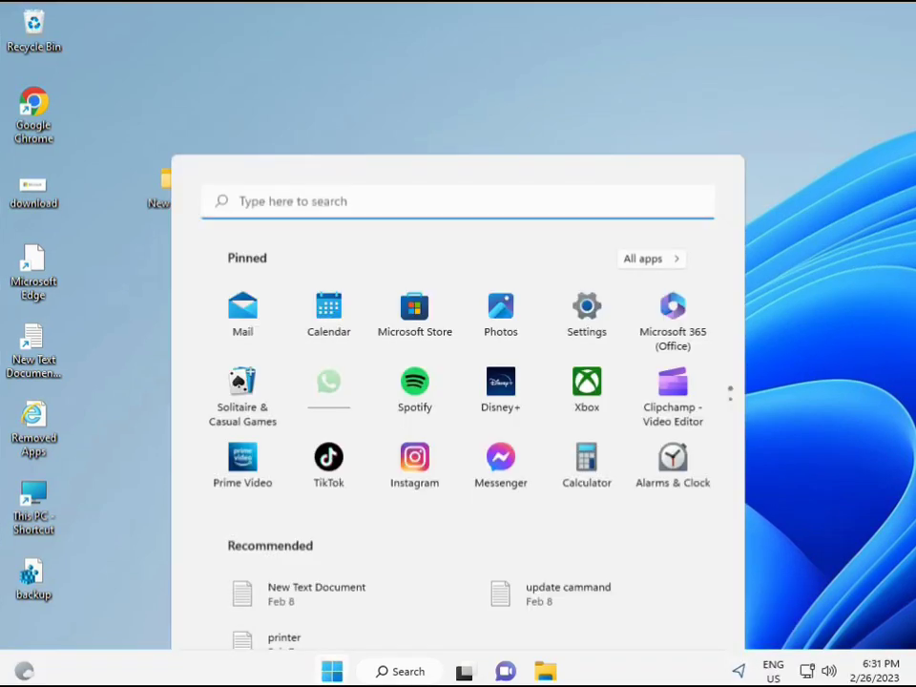
click(372, 675)
text(cmd)
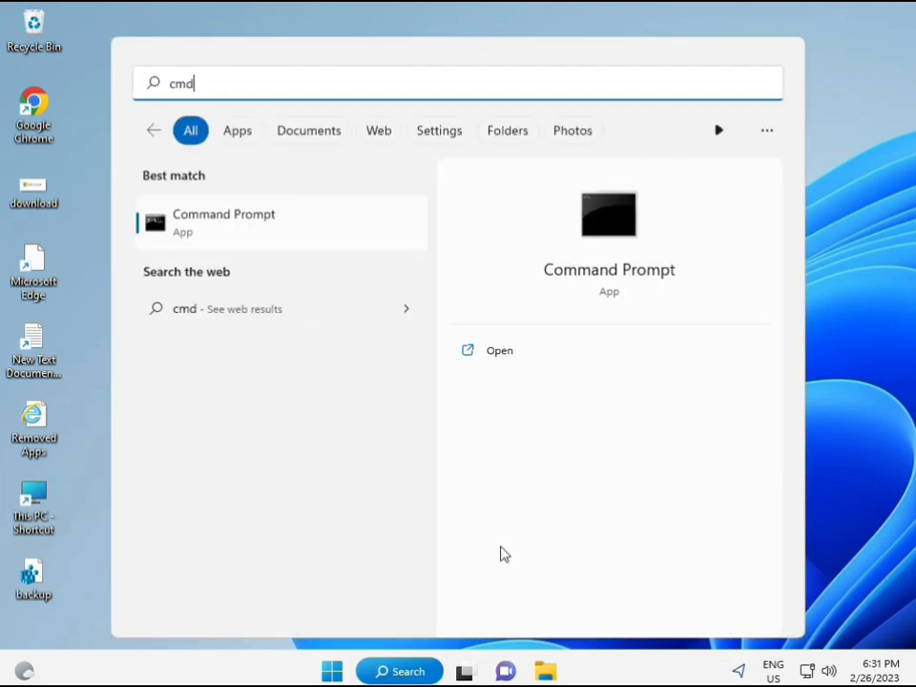
click(201, 225)
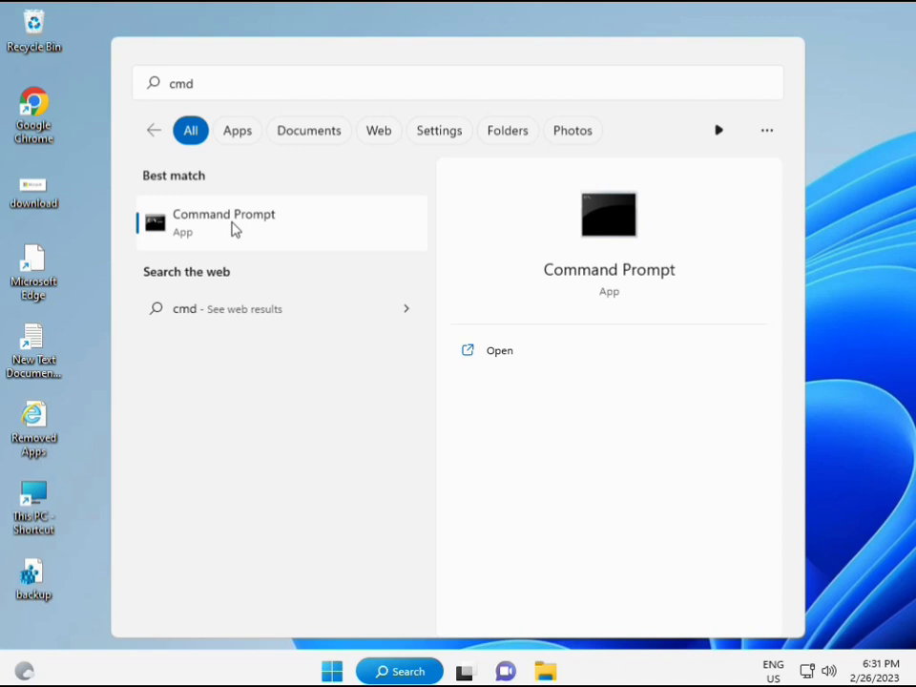
right_click(234, 229)
click(282, 245)
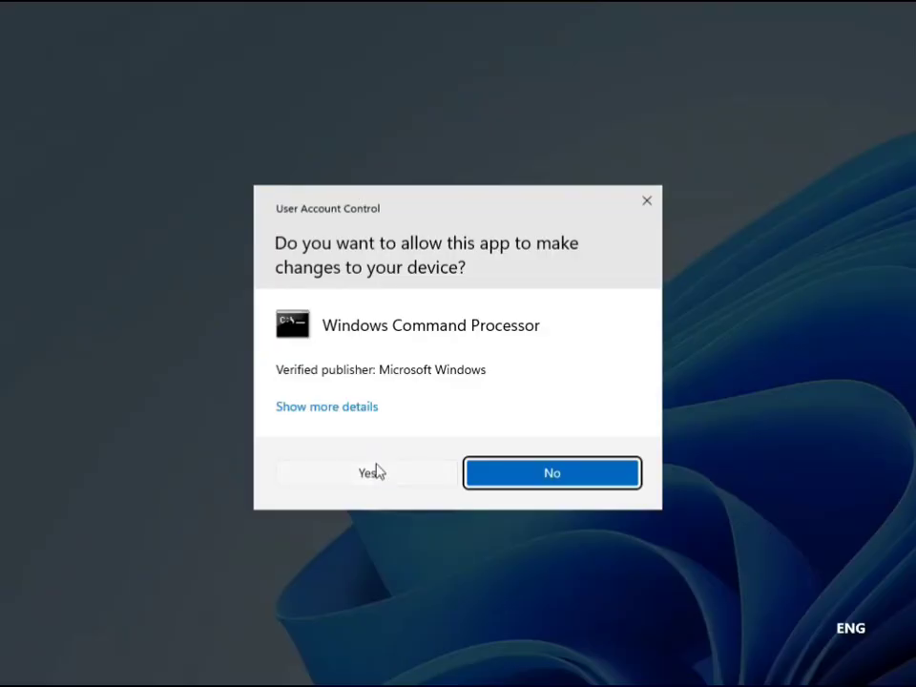
click(375, 471)
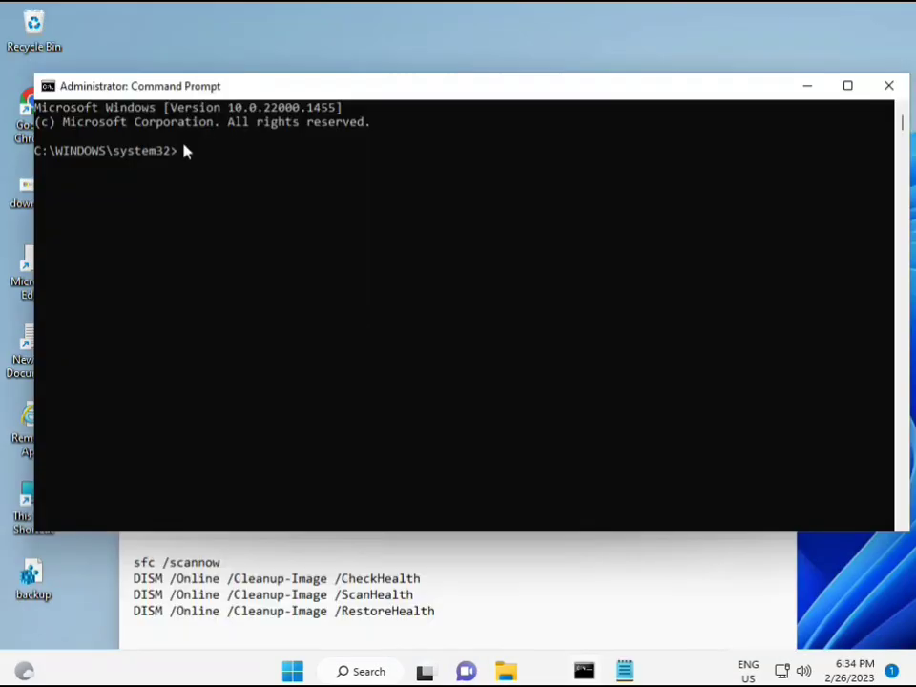
- Run the system file check with the command sfc /scannow
click(181, 152)
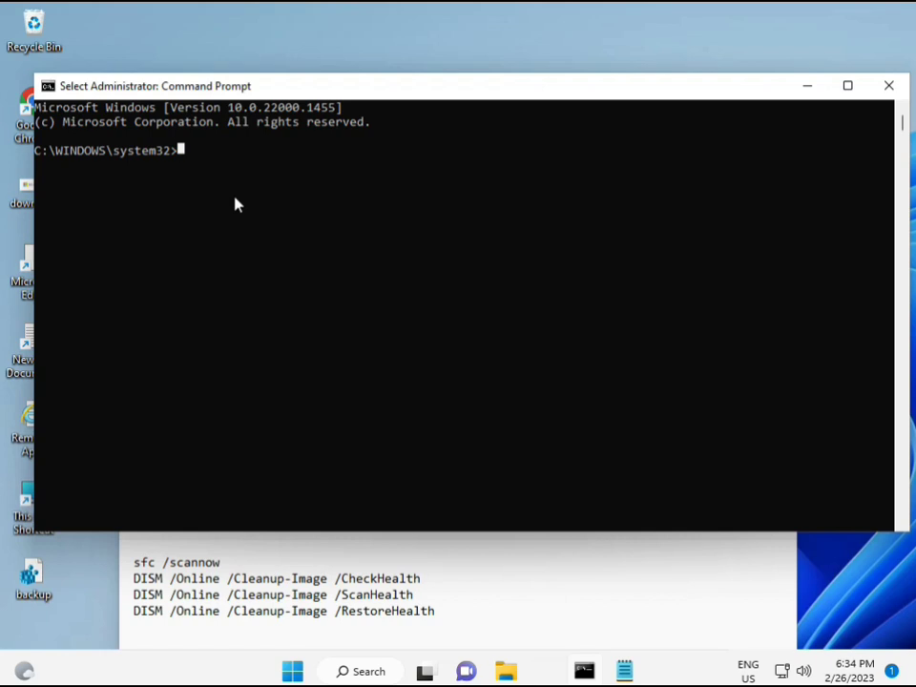
text(sca)
key(BackSpace)
key(BackSpace)
key(BackSpace)
text(sfc)
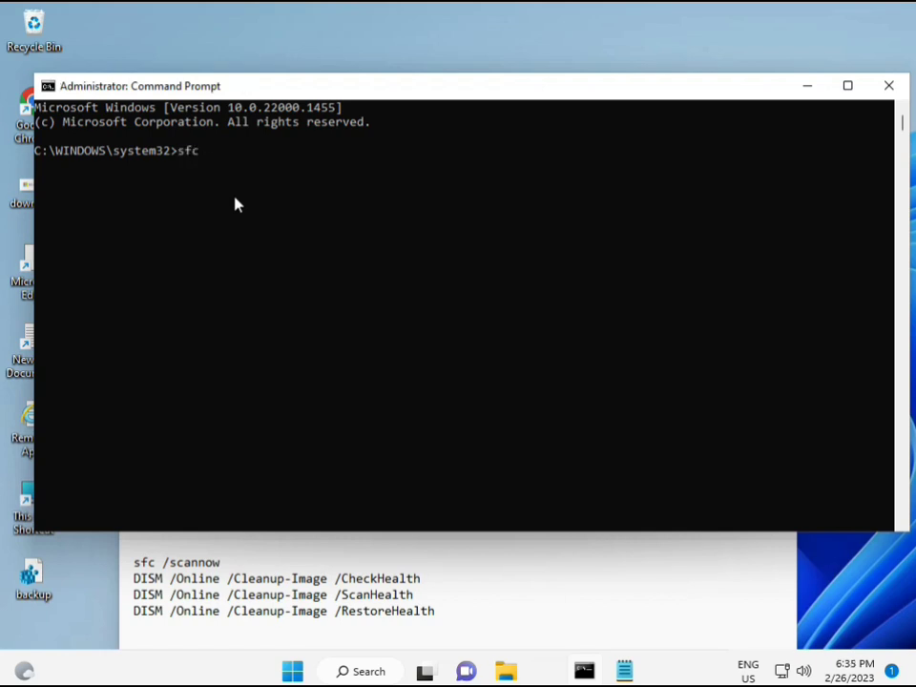
text( /scannow)
key(Return)
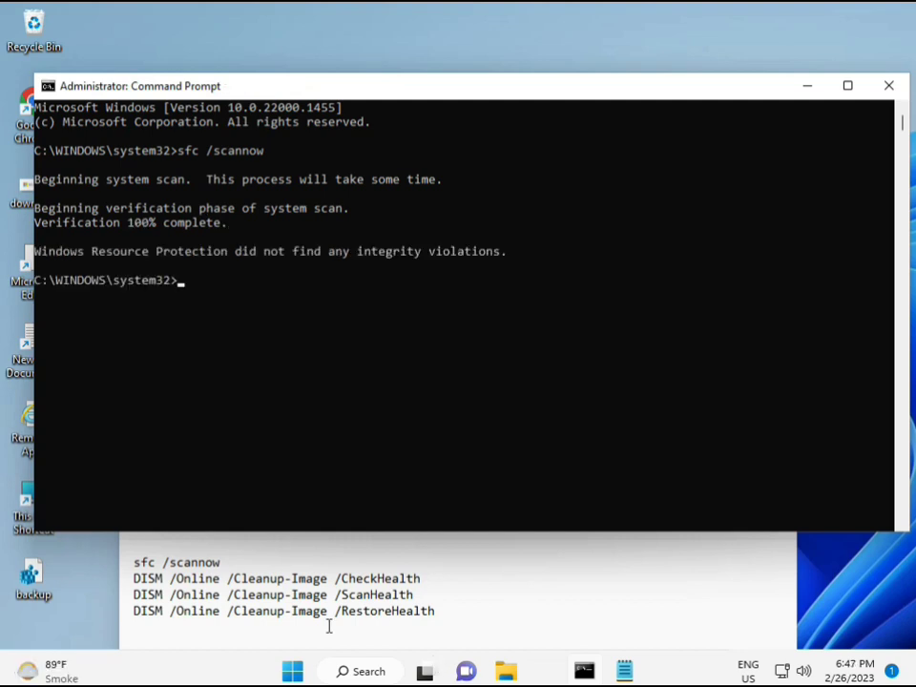
- Copy the line DISM /Online /Cleanup-Image /CheckHealth from the Notepad document
click(138, 578)
drag(135, 578, 430, 579)
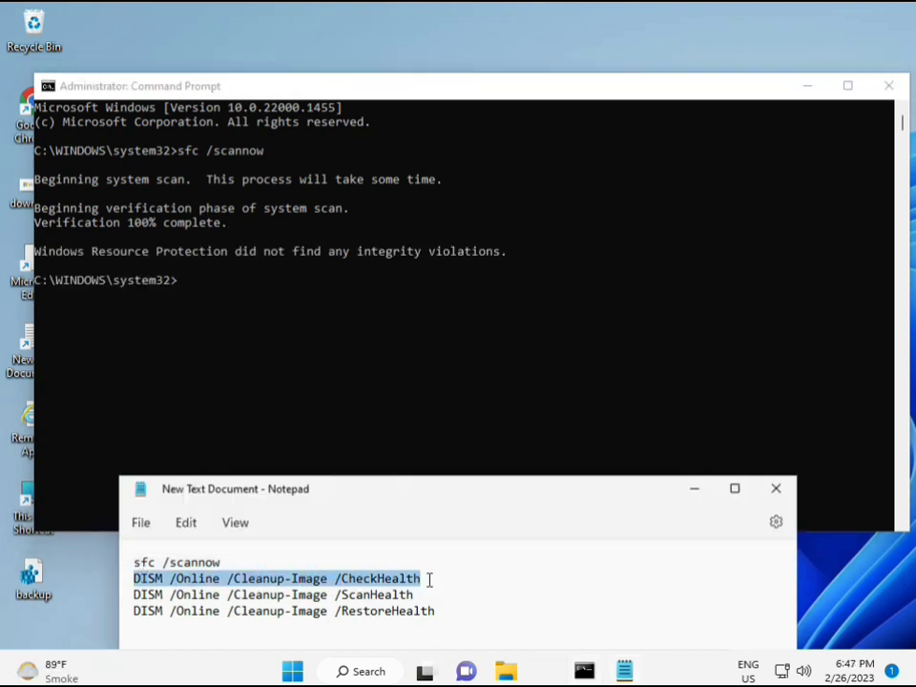
right_click(243, 579)
click(287, 302)
- Paste the copied command into the administrator Command Prompt and run DISM /Online /Cleanup-Image /CheckHealth
click(186, 289)
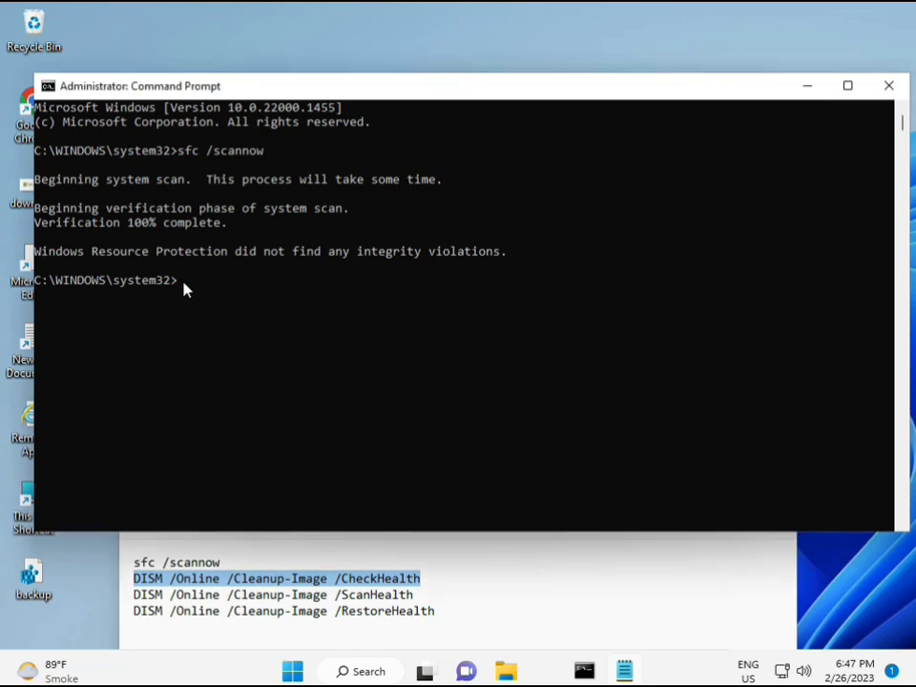
right_click(73, 89)
mouse_move(153, 223)
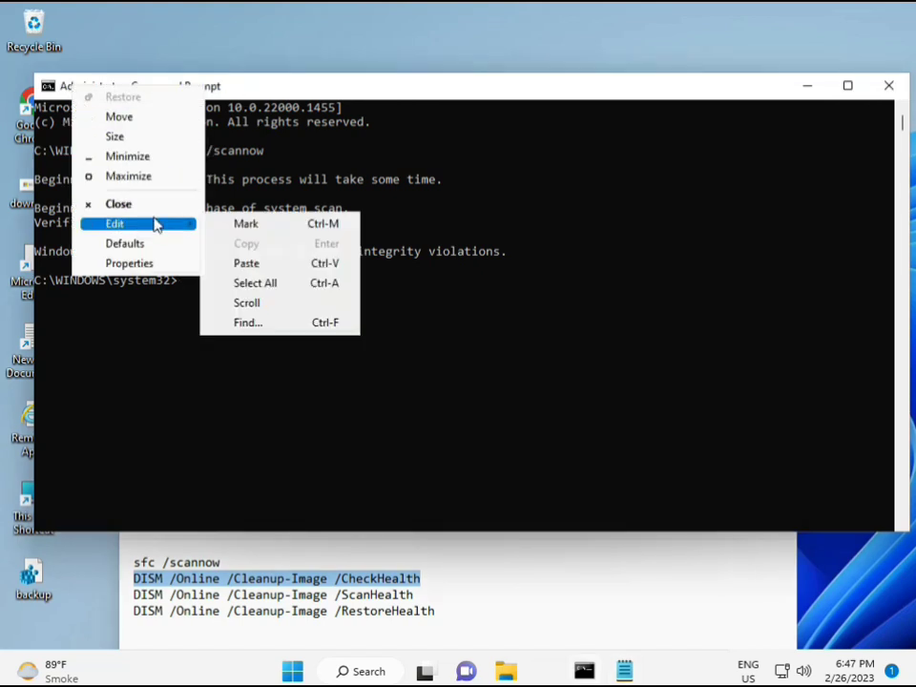
click(244, 263)
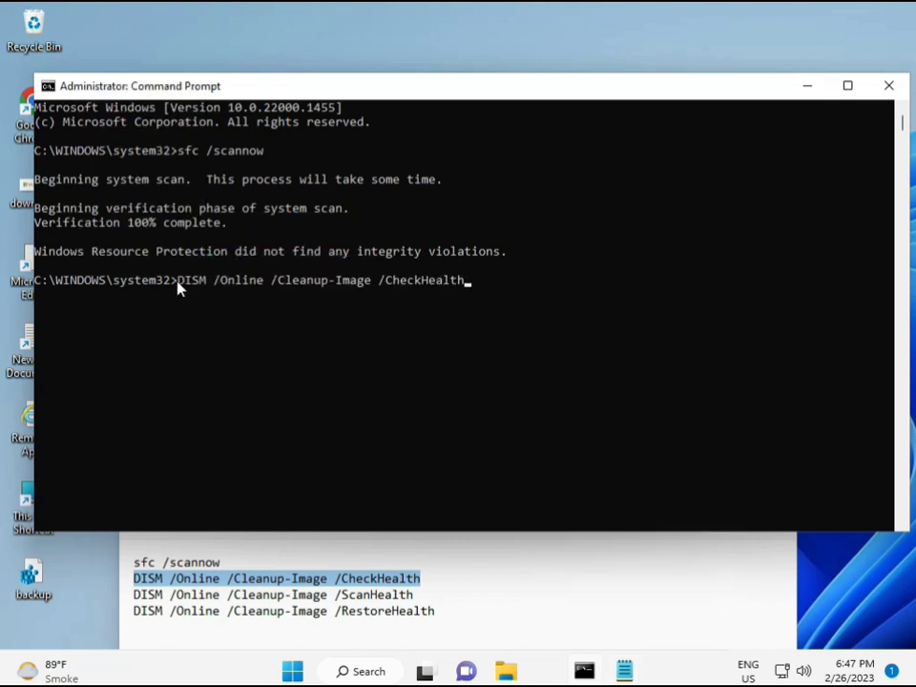
click(177, 288)
click(187, 291)
key(Return)
key(Return)
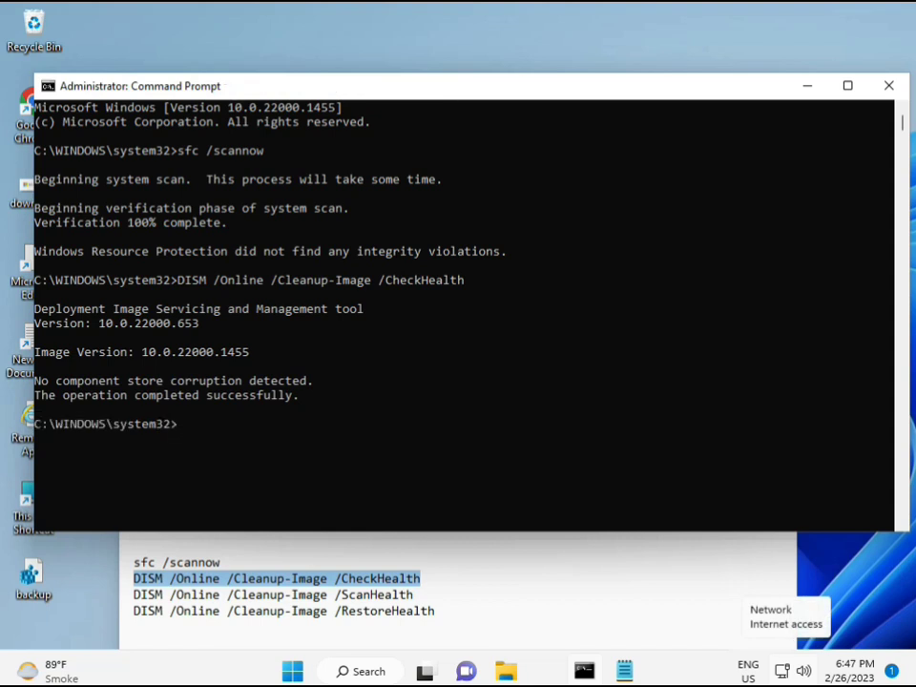
- Copy the line DISM /Online /Cleanup-Image /ScanHealth from the Notepad document
click(136, 596)
shift+click(433, 595)
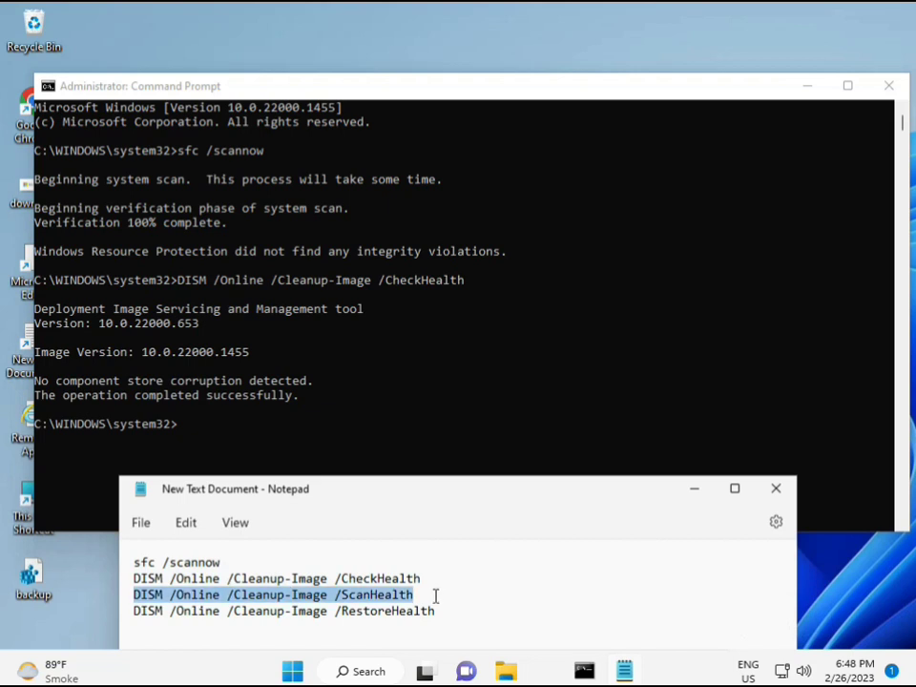
right_click(405, 600)
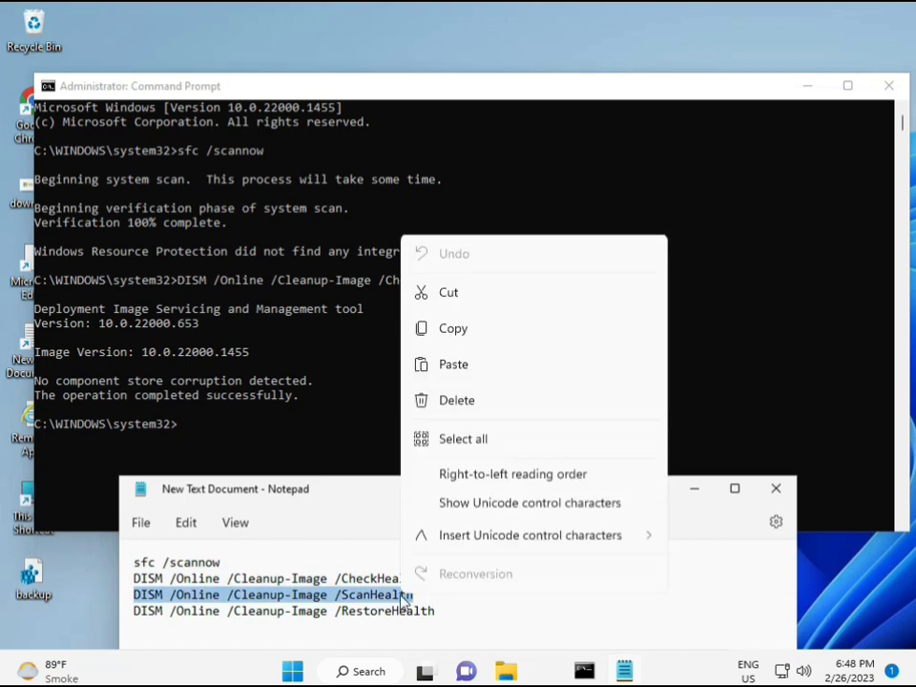
click(445, 339)
- Paste the copied command into Command Prompt, run DISM /Online /Cleanup-Image /ScanHealth and check its completion status
click(201, 435)
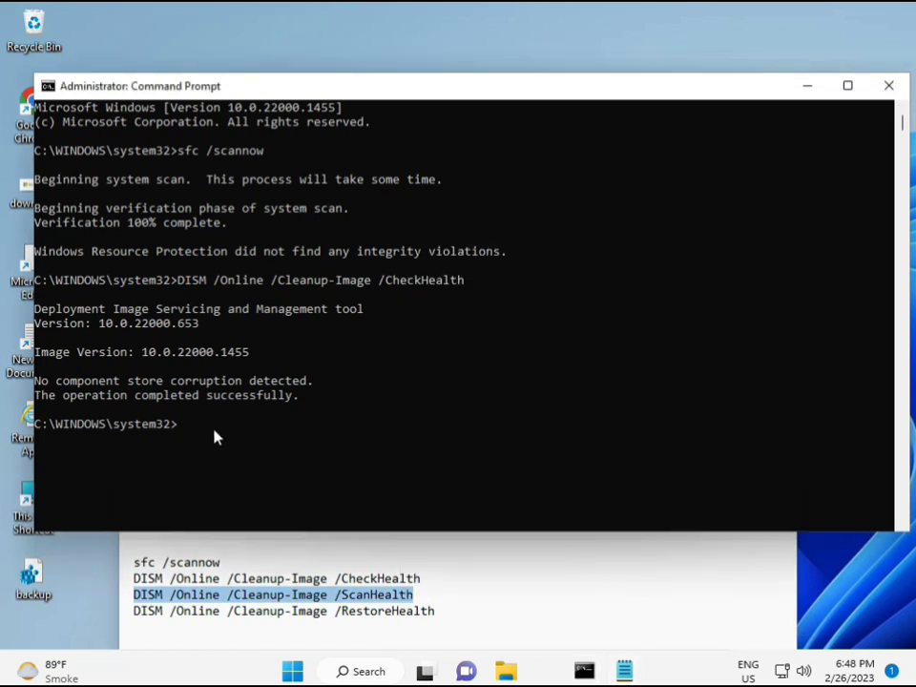
click(184, 428)
right_click(184, 430)
right_click(184, 433)
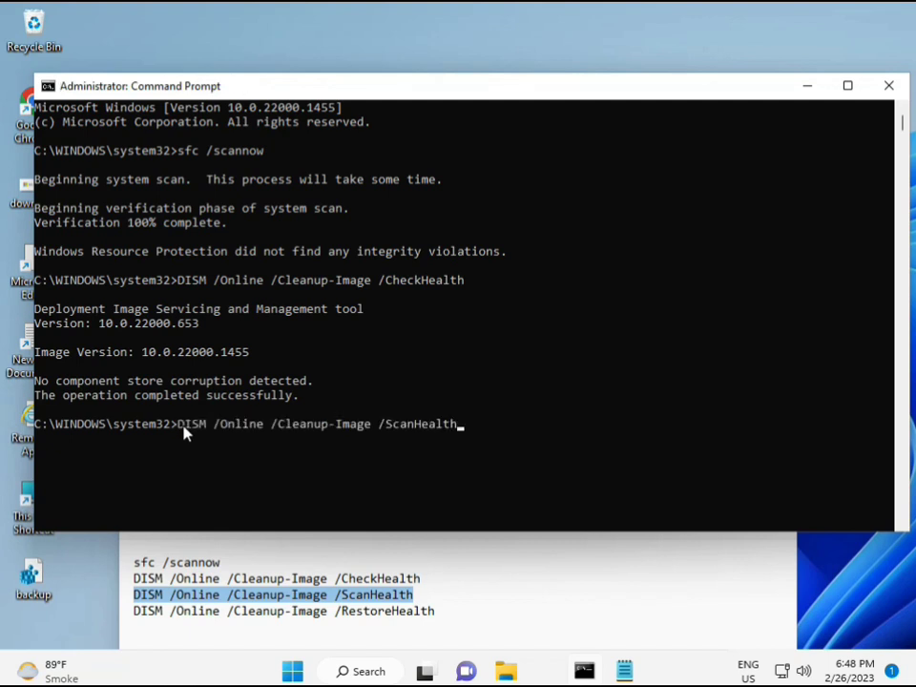
key(Return)
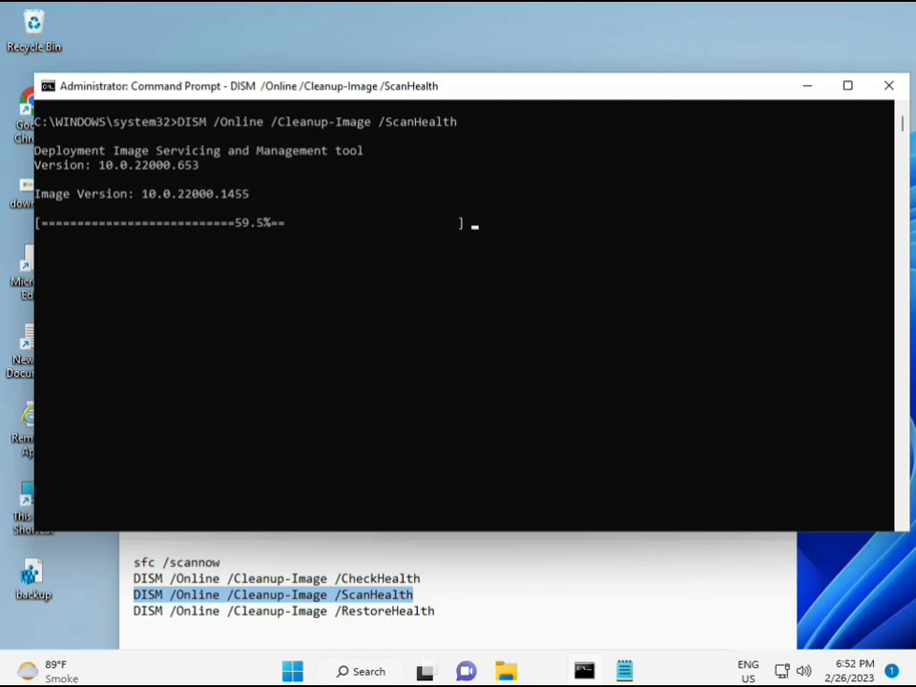
key(super+space)
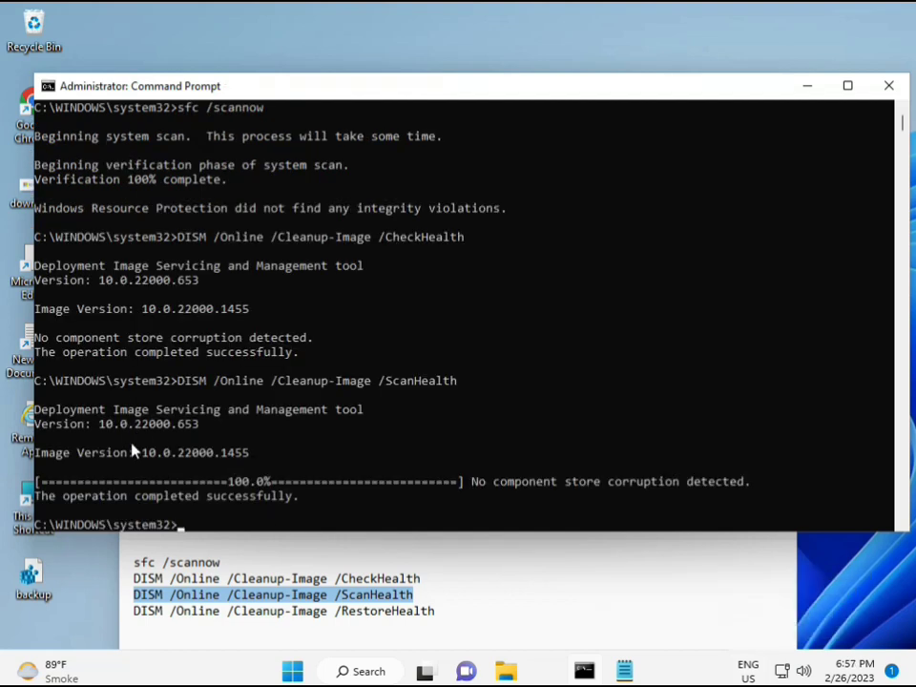
drag(205, 496, 296, 497)
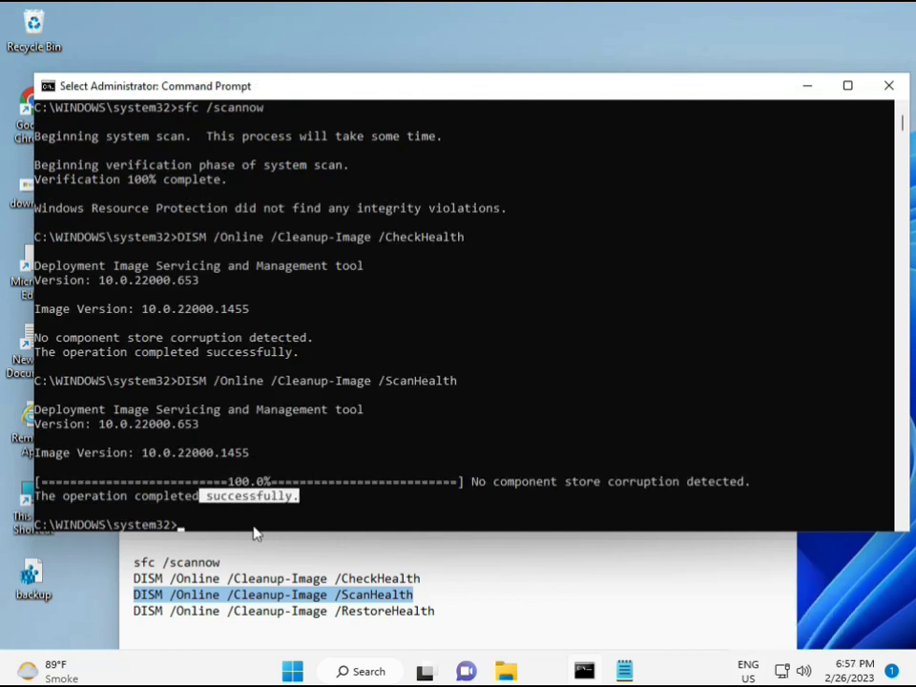
- Copy the line DISM /Online /Cleanup-Image /RestoreHealth from the Notepad document
click(217, 615)
triple_click(216, 615)
right_click(216, 617)
click(245, 362)
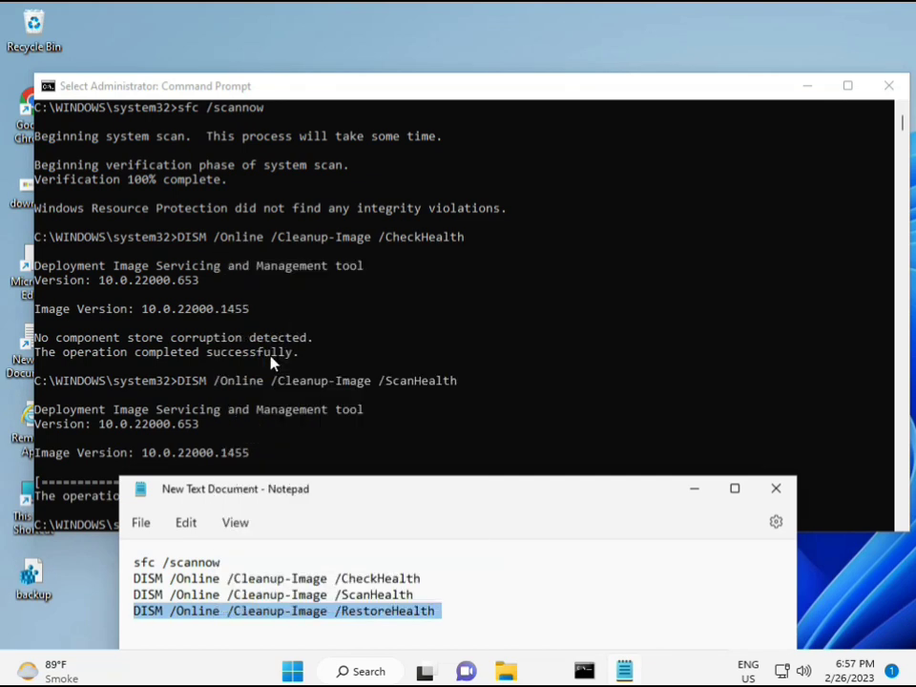
- Paste the copied command into Command Prompt and run the image repair with DISM /Online /Cleanup-Image /RestoreHealth
click(252, 468)
click(181, 532)
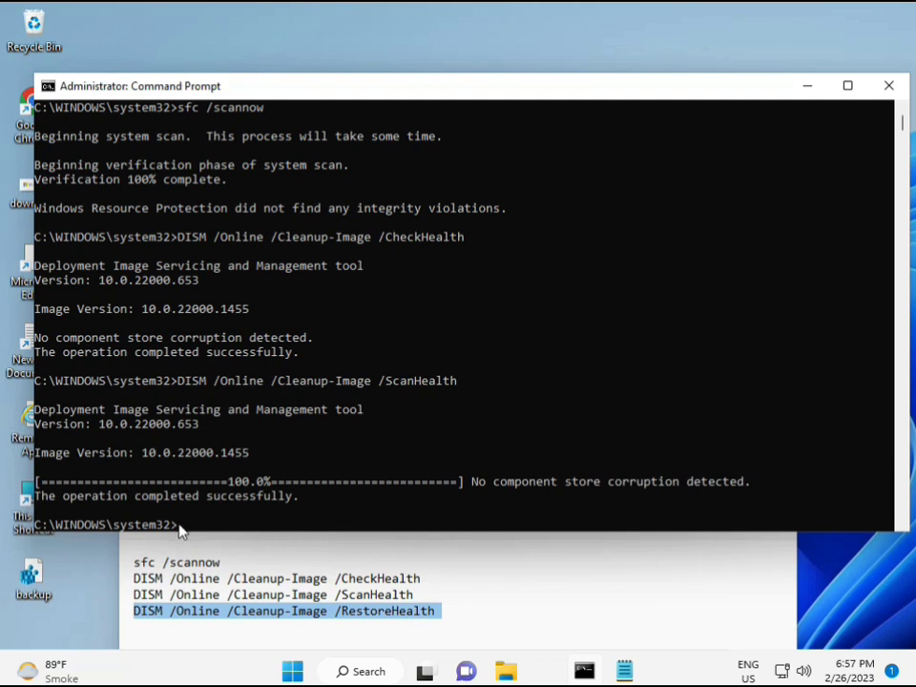
click(181, 531)
right_click(181, 532)
key(ctrl+v)
scroll(563, 436, down, 9)
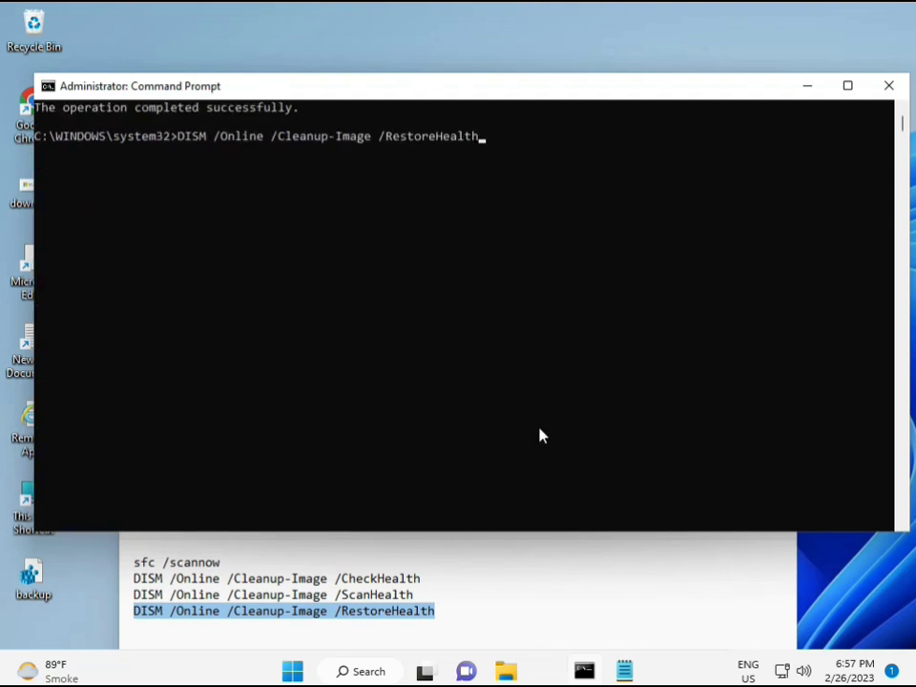
scroll(540, 433, up, 9)
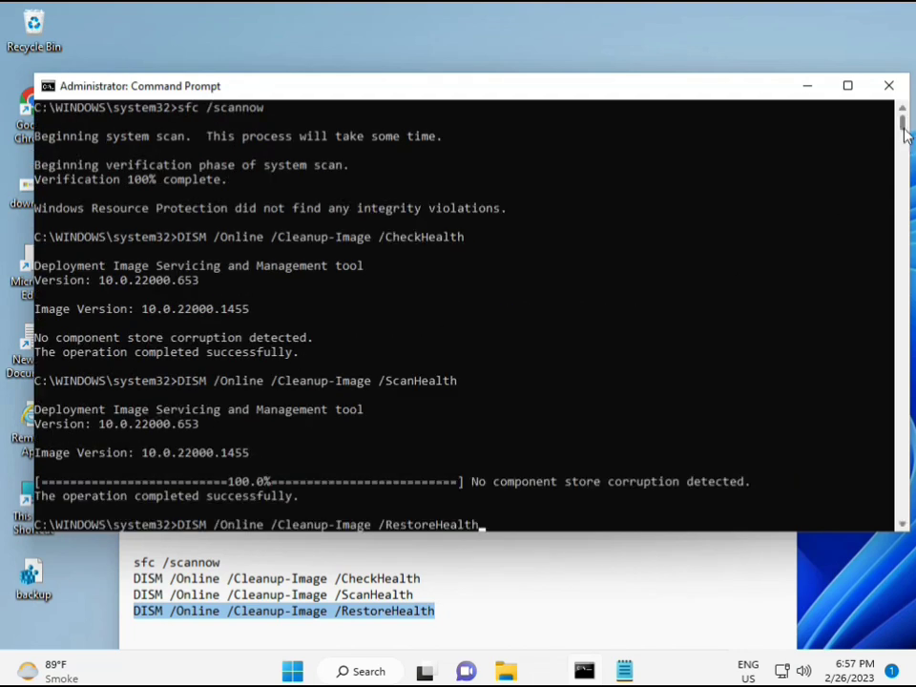
drag(904, 131, 904, 122)
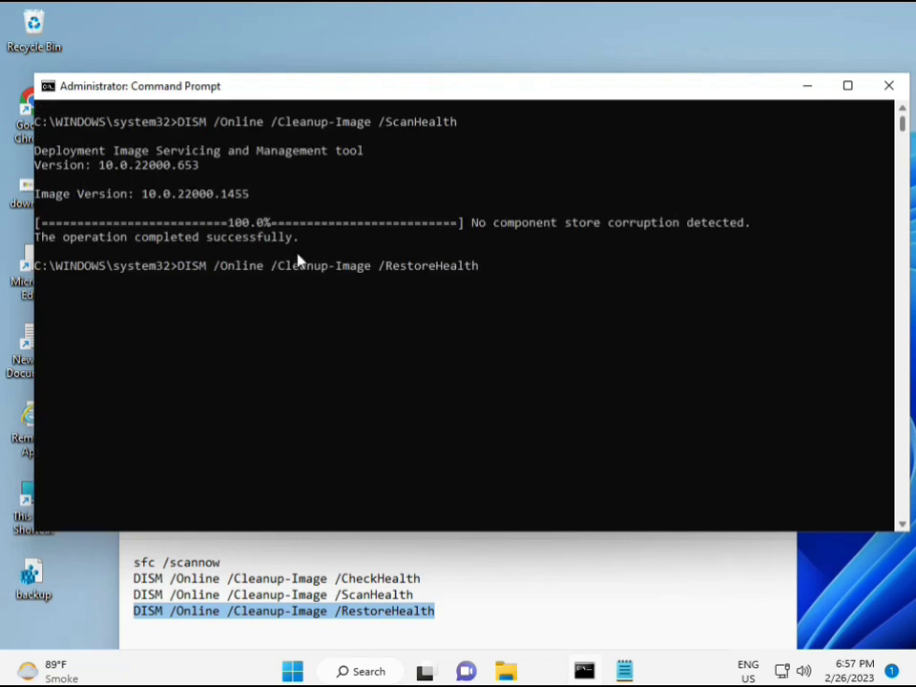
click(182, 268)
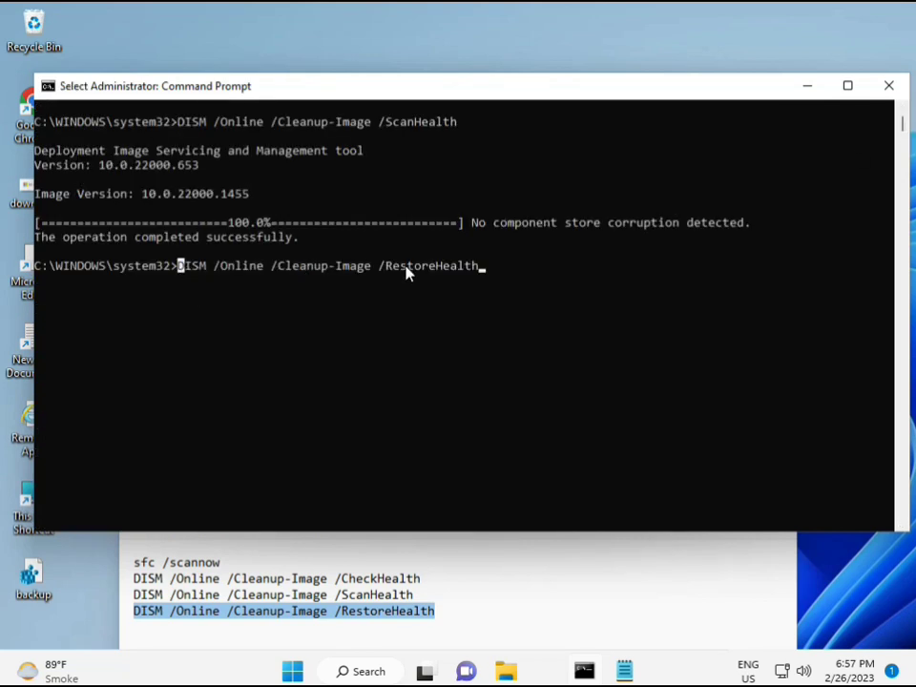
key(Return)
key(Return)
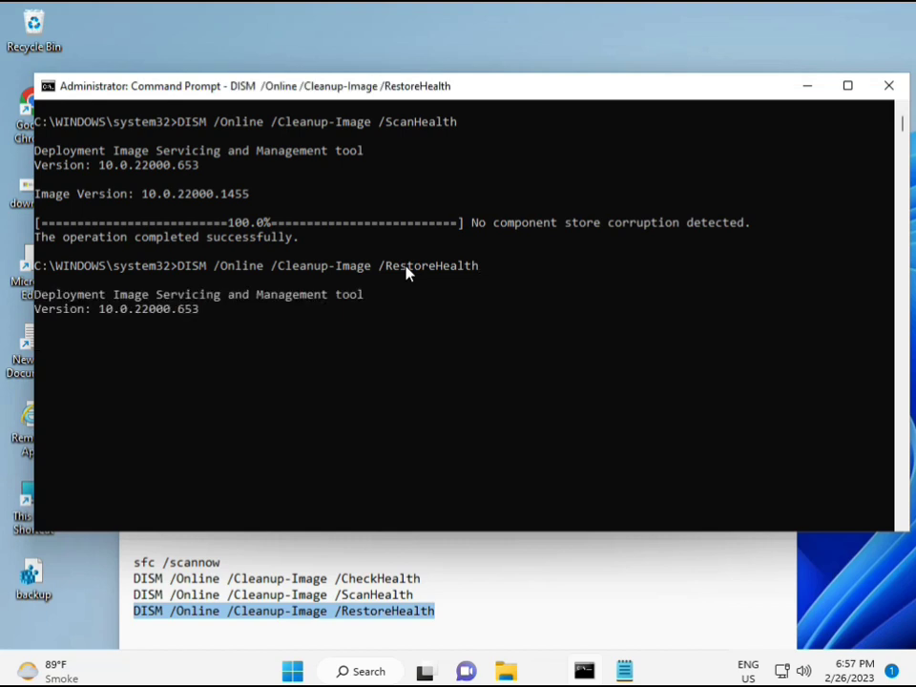